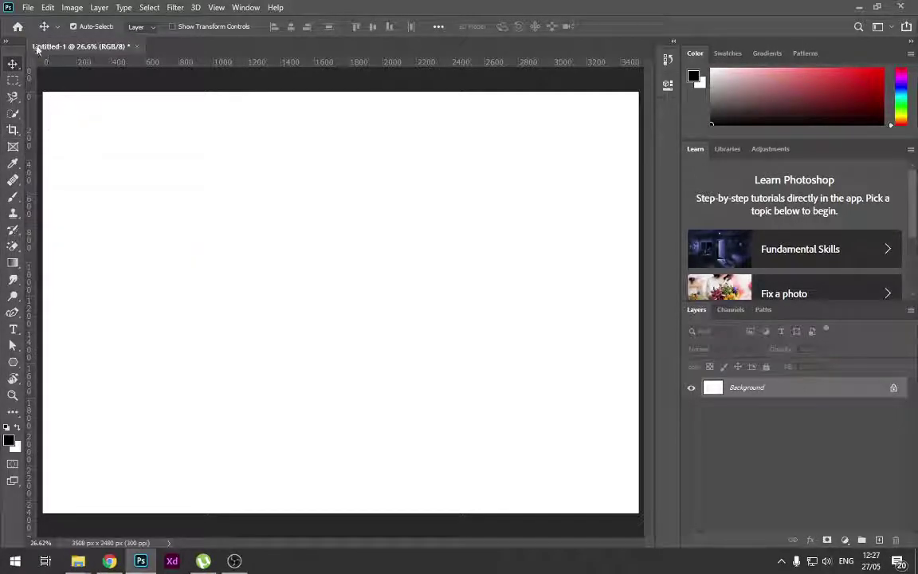
Place young-attractive-handsome-guy-feels-delighted-gladden-amazed from Downloads as an embedded image and move it partly past the canvas's right edge.
{"action": "left_click", "coordinate": [28, 8]}
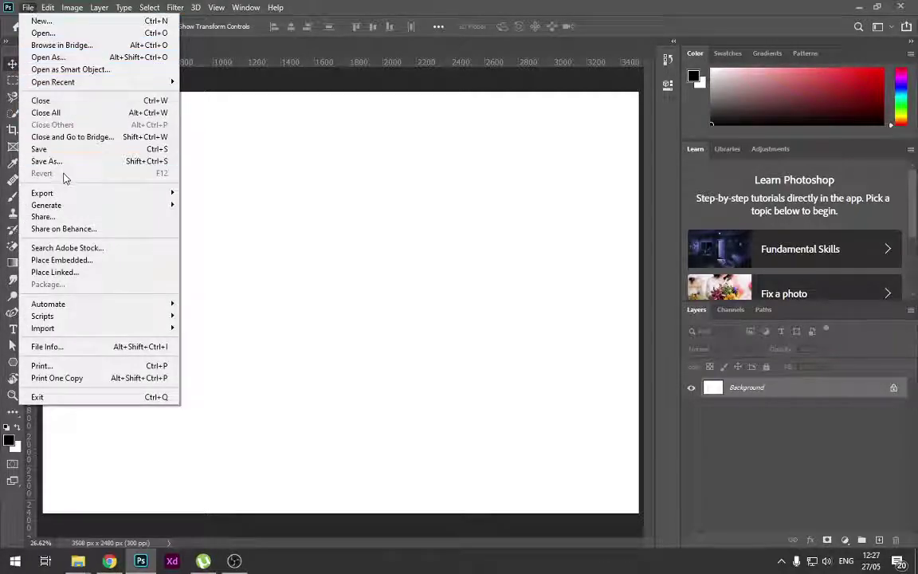
{"action": "left_click", "coordinate": [80, 260]}
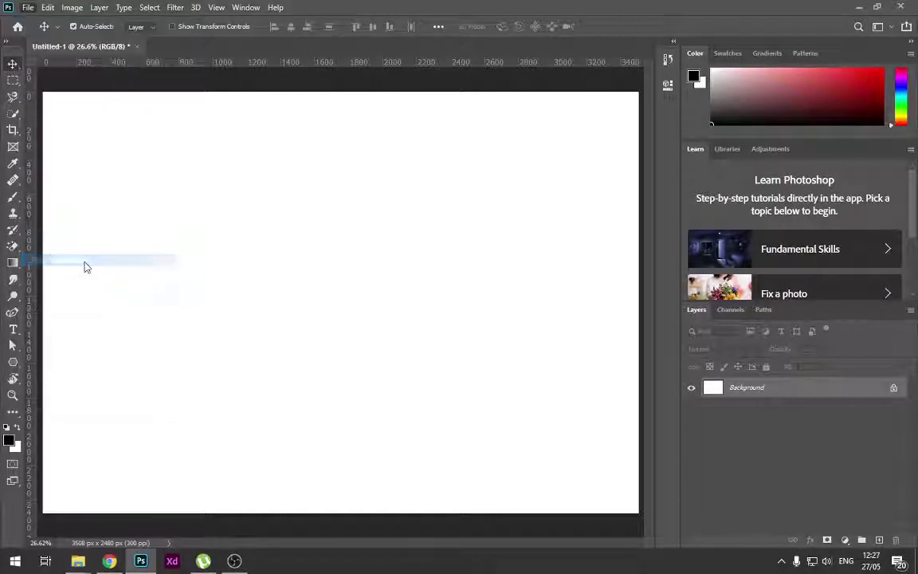
{"action": "left_click", "coordinate": [459, 183]}
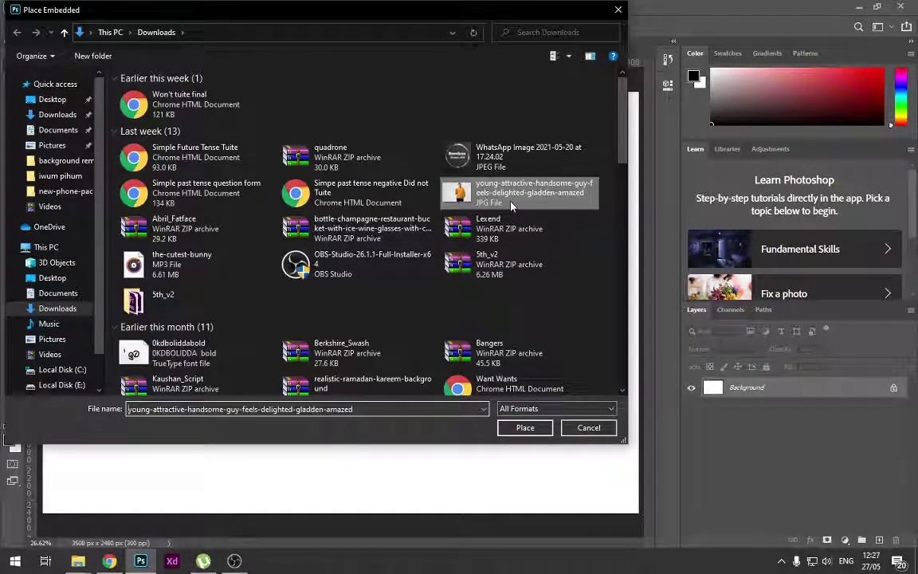
{"action": "left_click", "coordinate": [522, 428]}
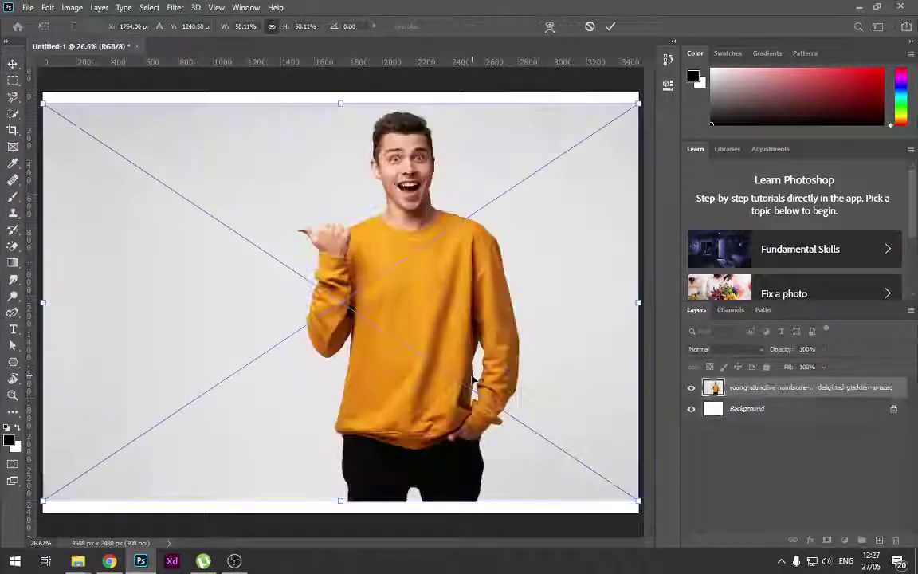
{"action": "left_click", "coordinate": [609, 30]}
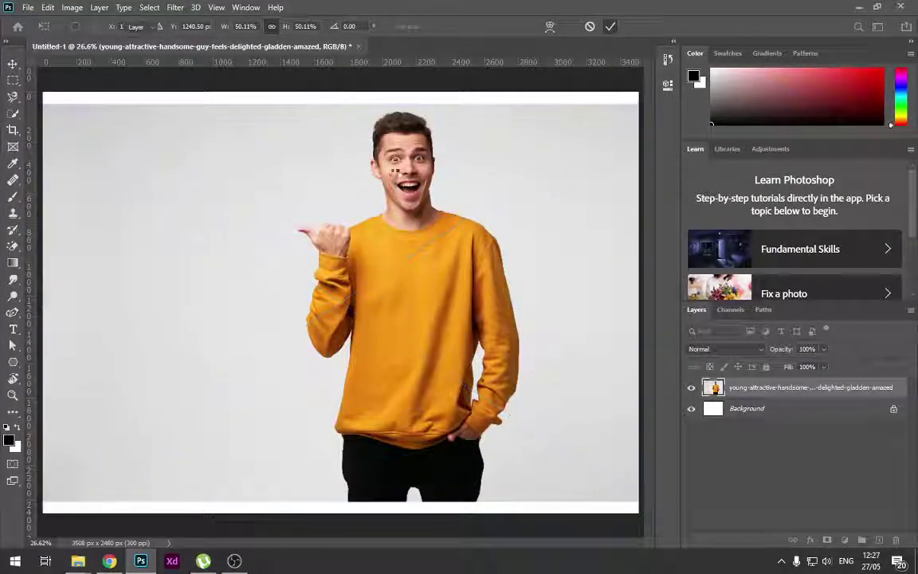
{"action": "left_click_drag", "start_coordinate": [380, 283], "coordinate": [562, 303]}
{"action": "left_click_drag", "start_coordinate": [426, 304], "coordinate": [492, 303]}
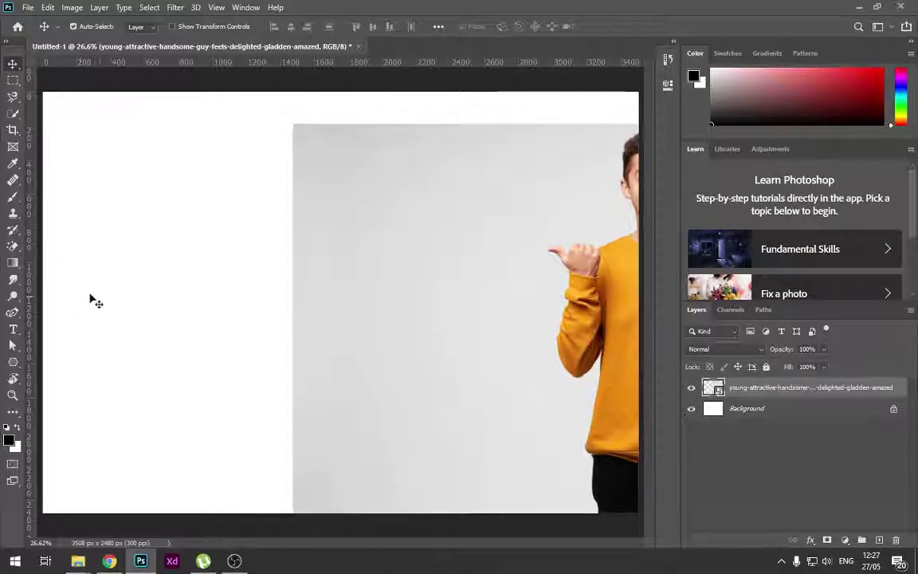
Draw an upright rectangular frame with the Frame tool in the white area left of the photo.
{"action": "left_click", "coordinate": [13, 146]}
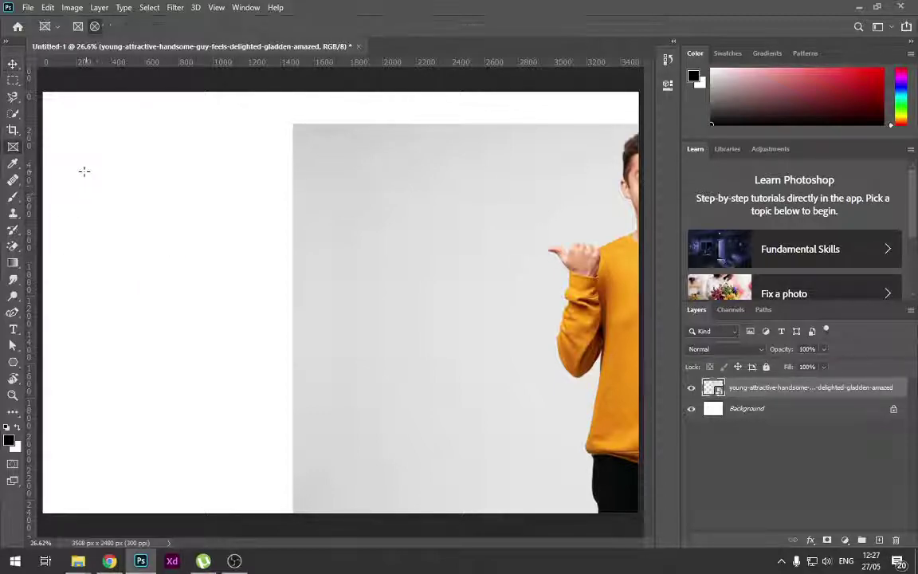
{"action": "left_click_drag", "start_coordinate": [78, 157], "coordinate": [186, 323]}
{"action": "key", "text": "ctrl+z"}
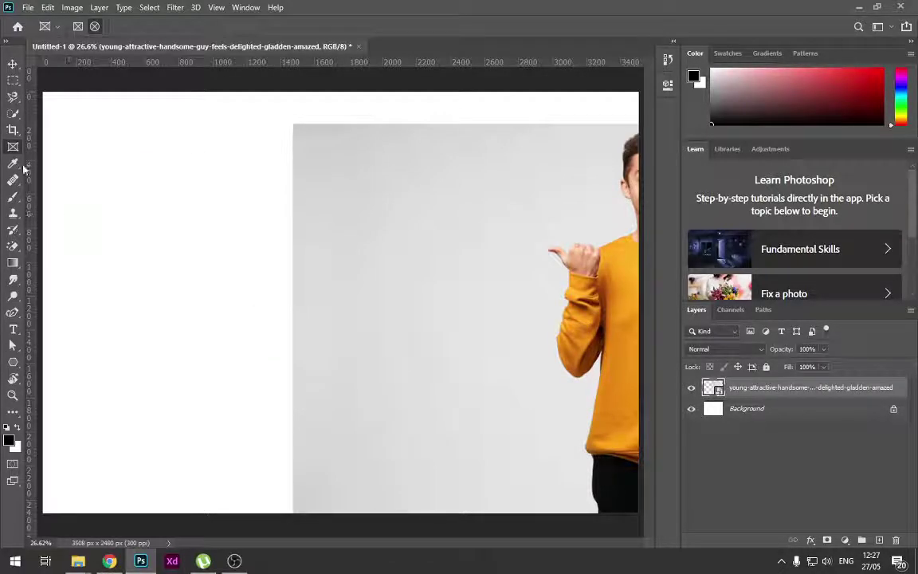
{"action": "left_click", "coordinate": [77, 27]}
{"action": "left_click_drag", "start_coordinate": [81, 175], "coordinate": [205, 364]}
Place the embedded image young-attractive-handsome-guy-feels-delighted-gladden-amazed inside the rectangular frame.
{"action": "left_click", "coordinate": [26, 7]}
{"action": "left_click", "coordinate": [86, 262]}
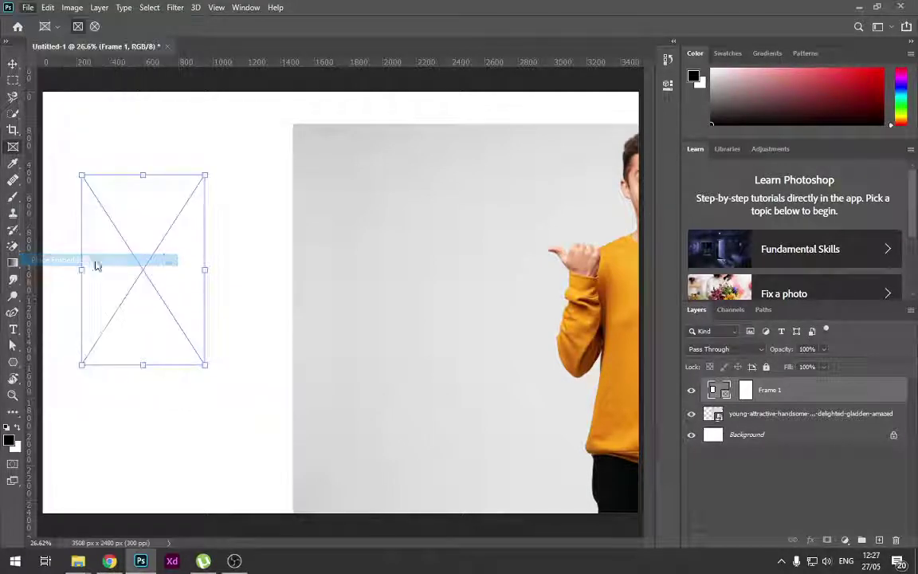
{"action": "left_click", "coordinate": [510, 189]}
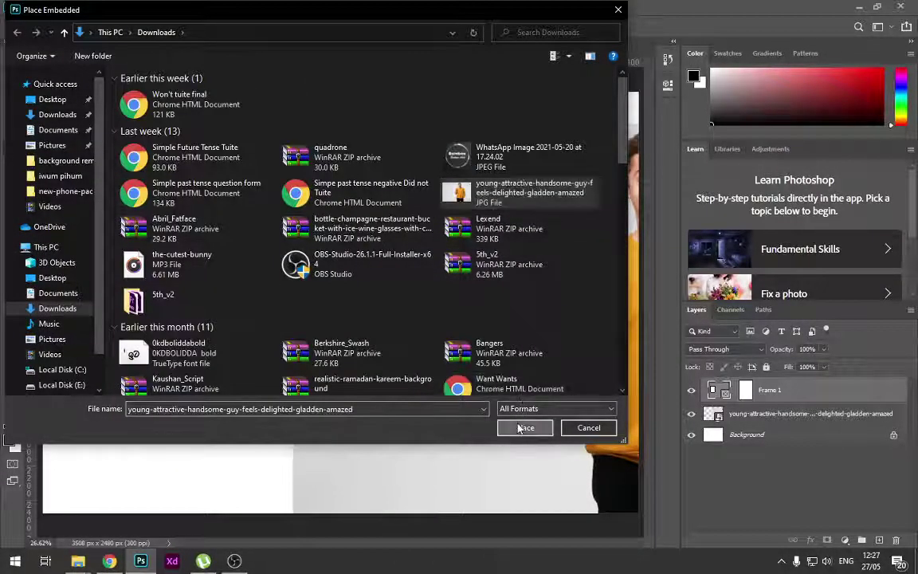
{"action": "left_click", "coordinate": [523, 428]}
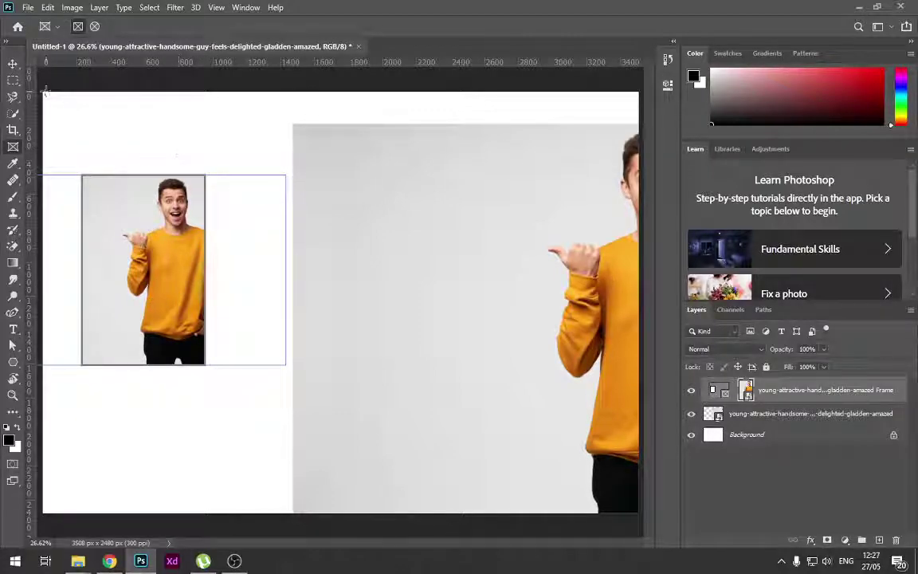
Try to enlarge the image inside the rectangular frame to about 27.17% with Free Transform.
{"action": "left_click", "coordinate": [13, 64]}
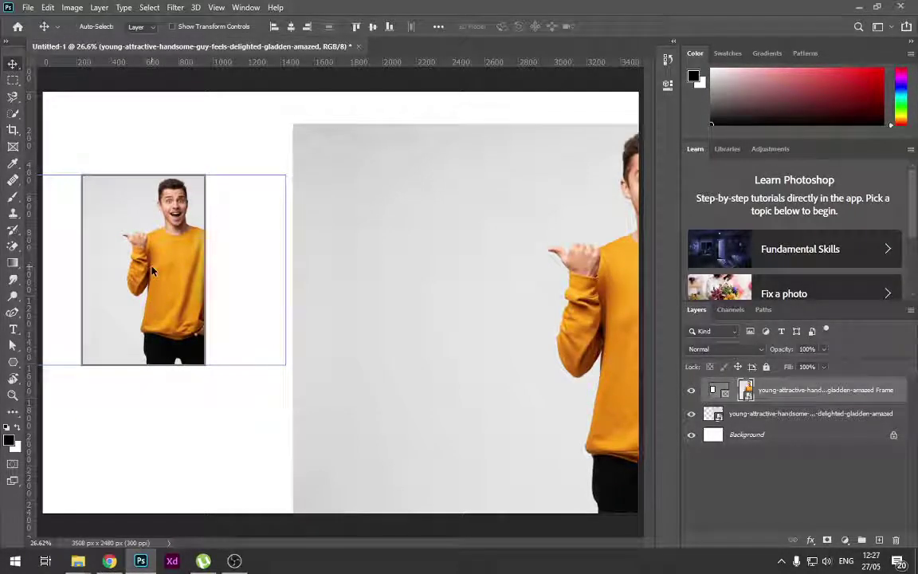
{"action": "key", "text": "ctrl+t"}
{"action": "left_click_drag", "start_coordinate": [278, 180], "coordinate": [319, 150]}
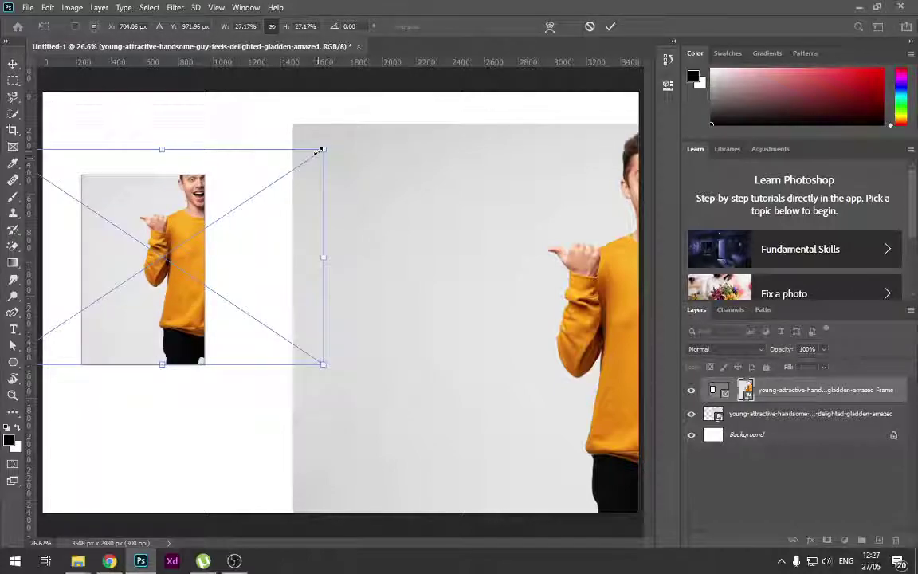
{"action": "key", "text": "Return"}
Shrink the rectangular frame itself from its upper-right corner so it crops off the man's head, then deselect it.
{"action": "left_click", "coordinate": [202, 216]}
{"action": "left_click", "coordinate": [202, 217]}
{"action": "left_click", "coordinate": [201, 217]}
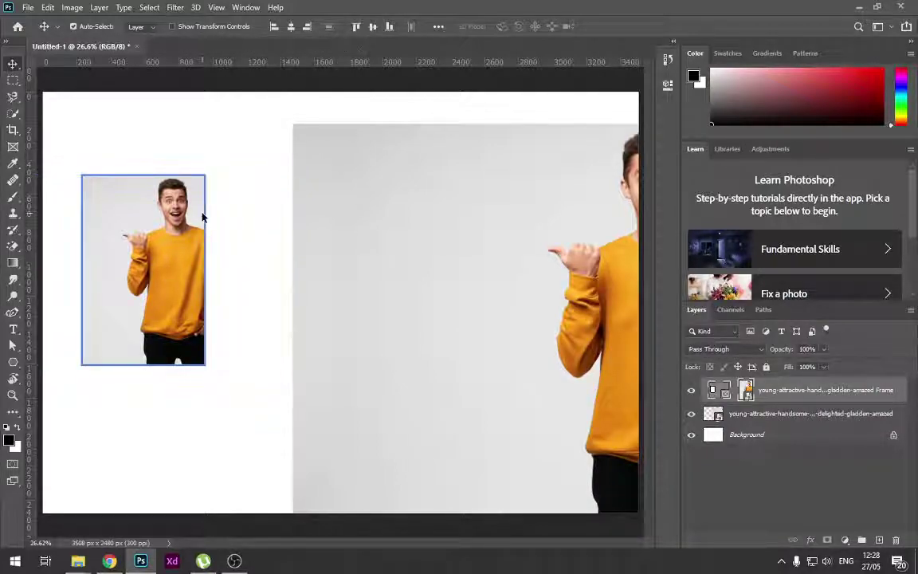
{"action": "left_click", "coordinate": [202, 217]}
{"action": "left_click_drag", "start_coordinate": [204, 174], "coordinate": [192, 229]}
{"action": "left_click", "coordinate": [207, 153]}
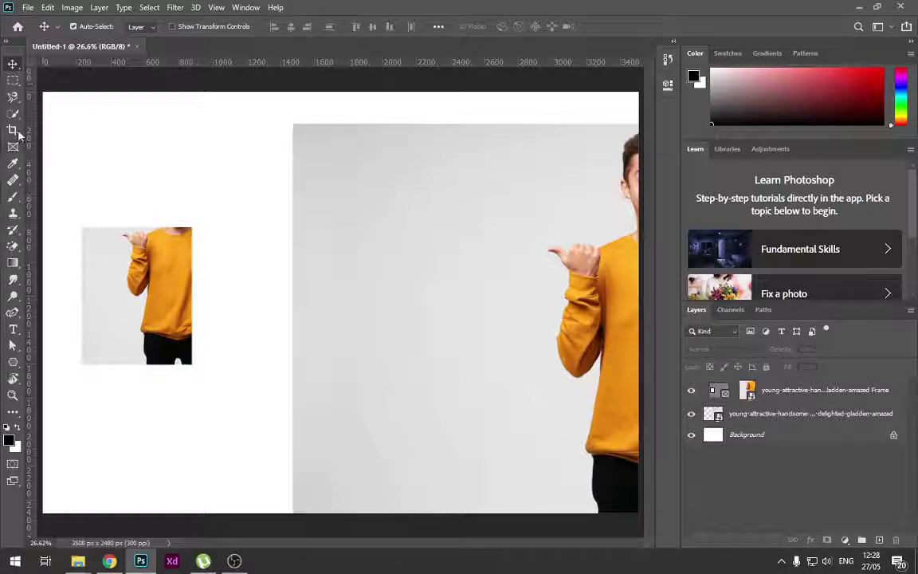
Draw a circular frame with the Frame tool between the small framed photo and the large photo.
{"action": "left_click", "coordinate": [13, 163]}
{"action": "left_click", "coordinate": [13, 147]}
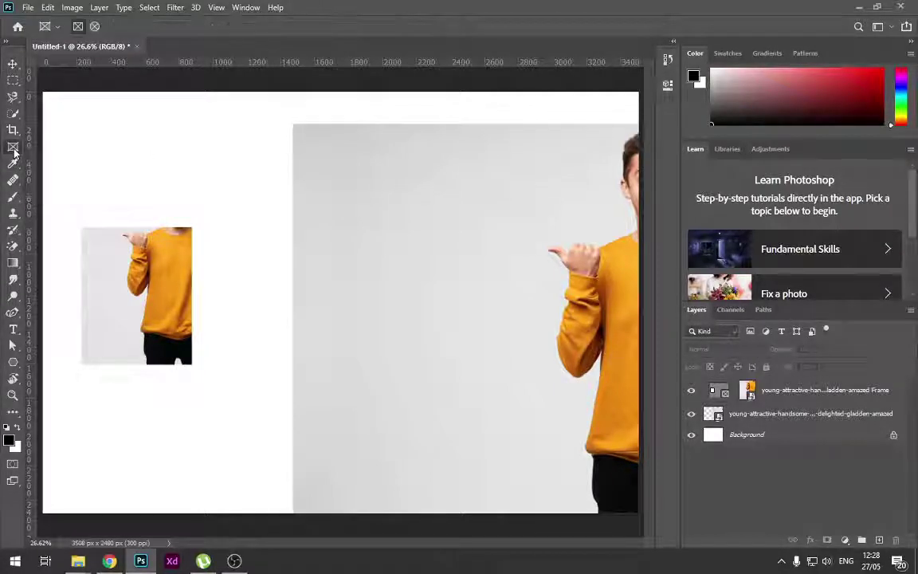
{"action": "left_click", "coordinate": [94, 27]}
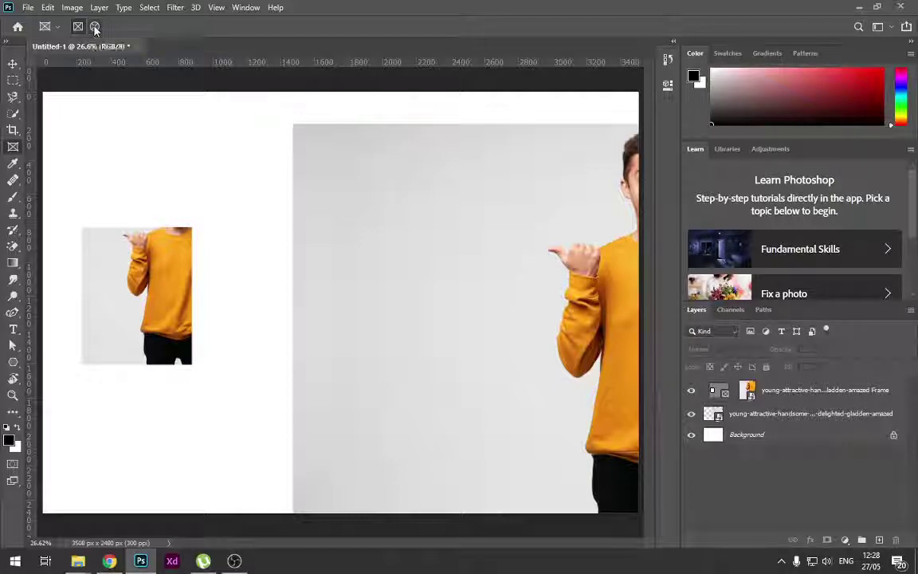
{"action": "left_click_drag", "start_coordinate": [243, 199], "coordinate": [417, 432]}
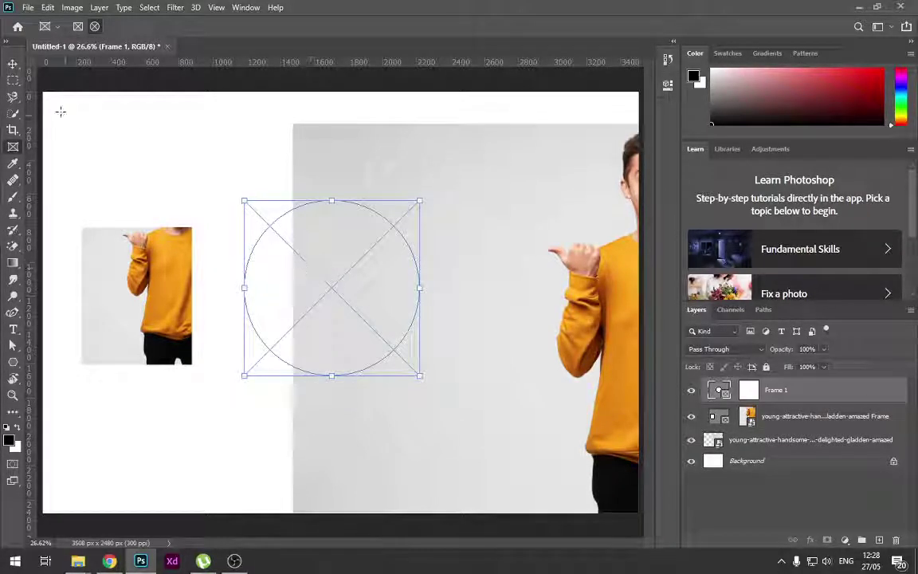
Move the rectangular frame to the canvas's upper-left area and the circular frame into the white space below it.
{"action": "left_click", "coordinate": [13, 64]}
{"action": "left_click_drag", "start_coordinate": [273, 232], "coordinate": [176, 404]}
{"action": "left_click_drag", "start_coordinate": [158, 275], "coordinate": [140, 172]}
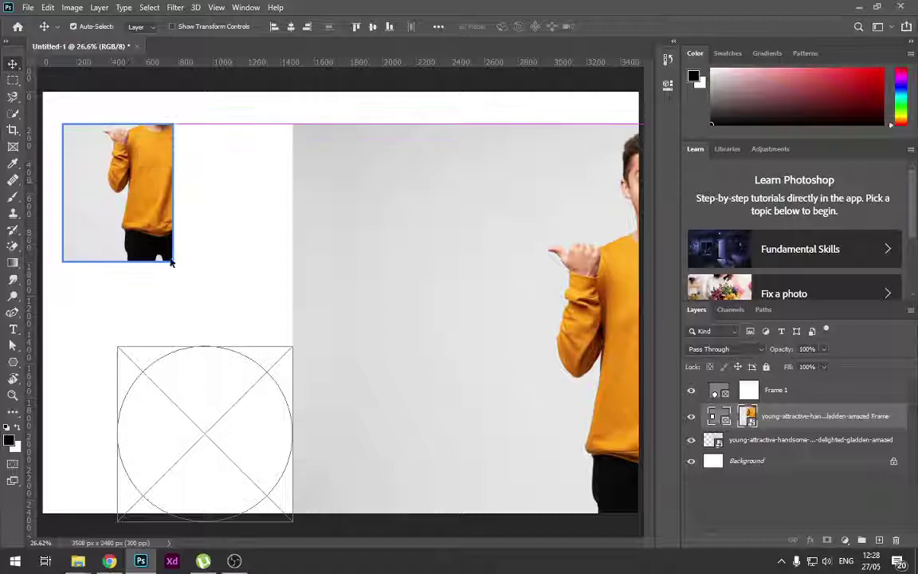
{"action": "left_click_drag", "start_coordinate": [153, 227], "coordinate": [153, 228]}
{"action": "left_click_drag", "start_coordinate": [213, 424], "coordinate": [184, 373]}
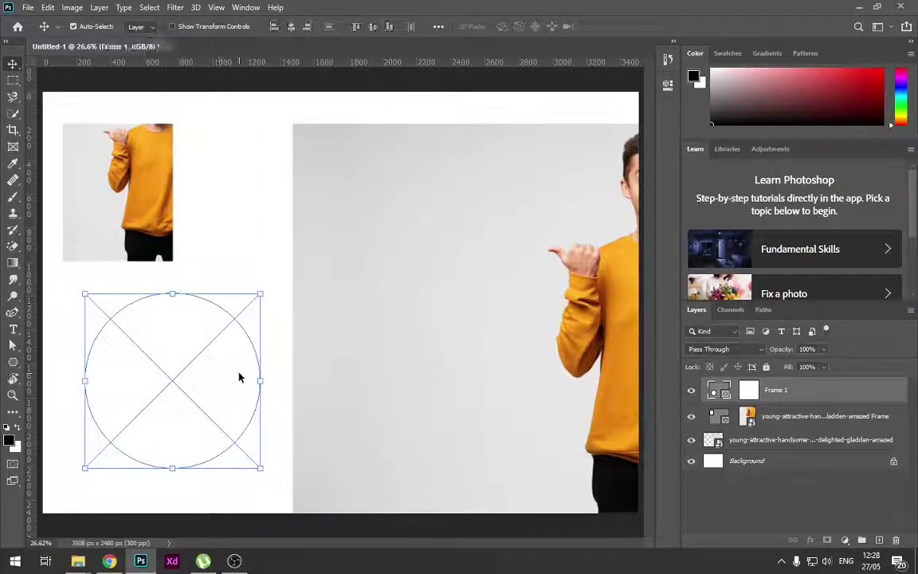
{"action": "left_click", "coordinate": [234, 560]}
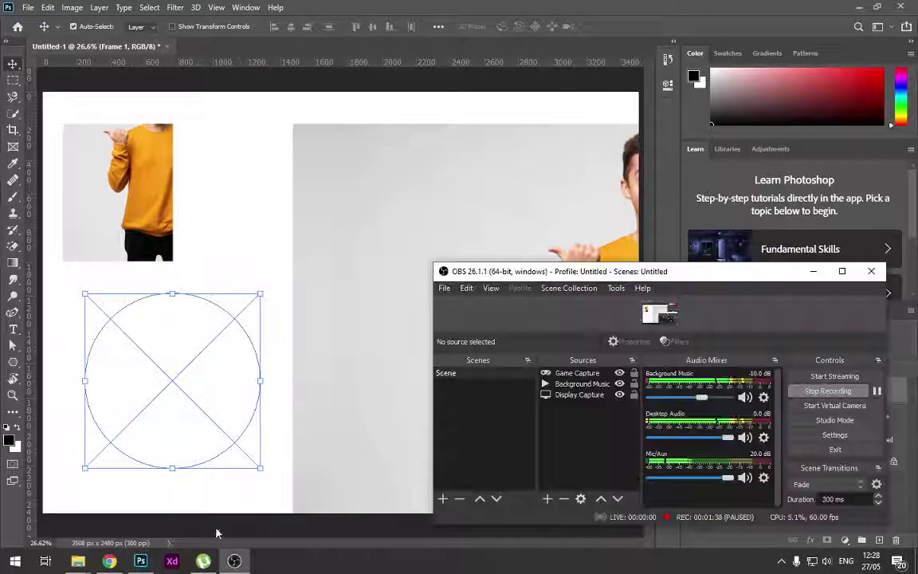
{"action": "left_click", "coordinate": [283, 223]}
Place the embedded image young-attractive-handsome-guy-feels-delighted-gladden-amazed inside the circular frame and deselect it.
{"action": "left_click", "coordinate": [28, 7]}
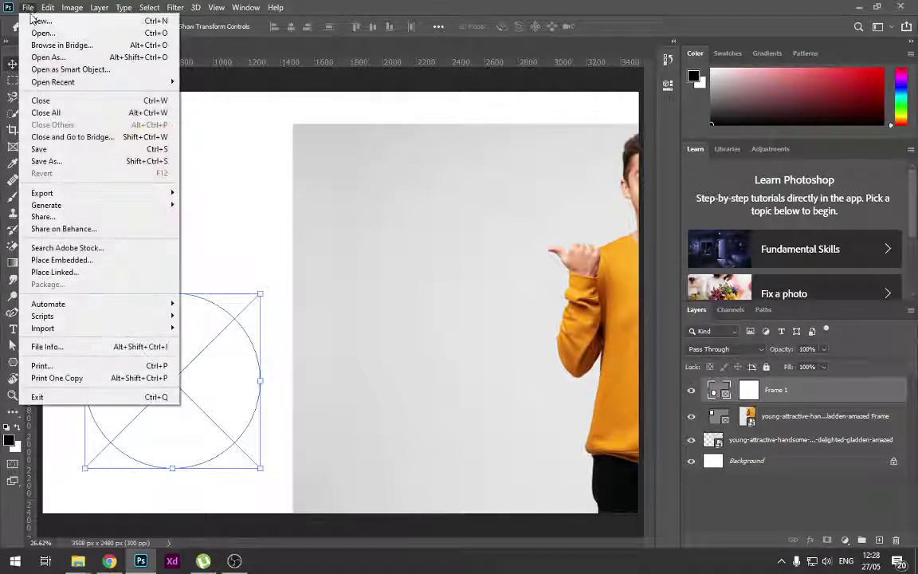
{"action": "left_click", "coordinate": [61, 260]}
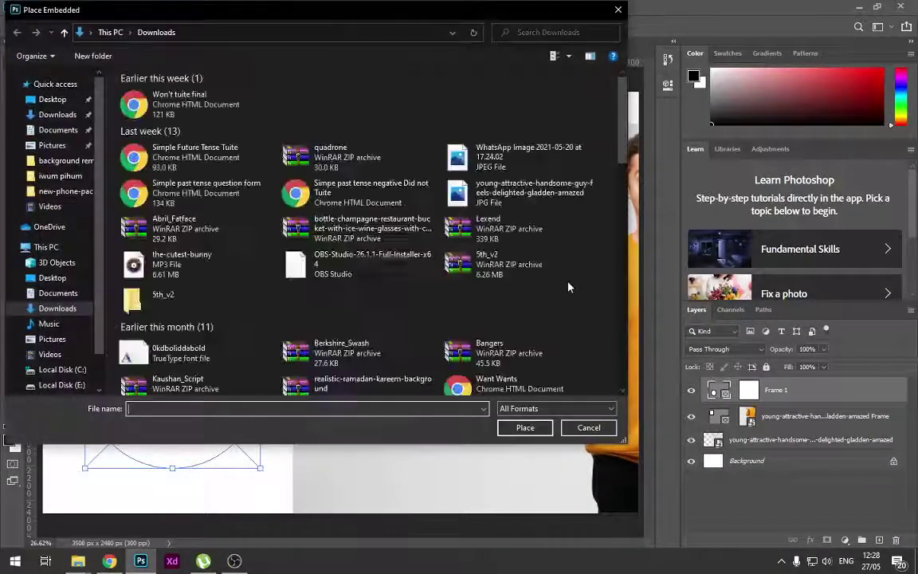
{"action": "left_click", "coordinate": [494, 191]}
{"action": "left_click", "coordinate": [522, 428]}
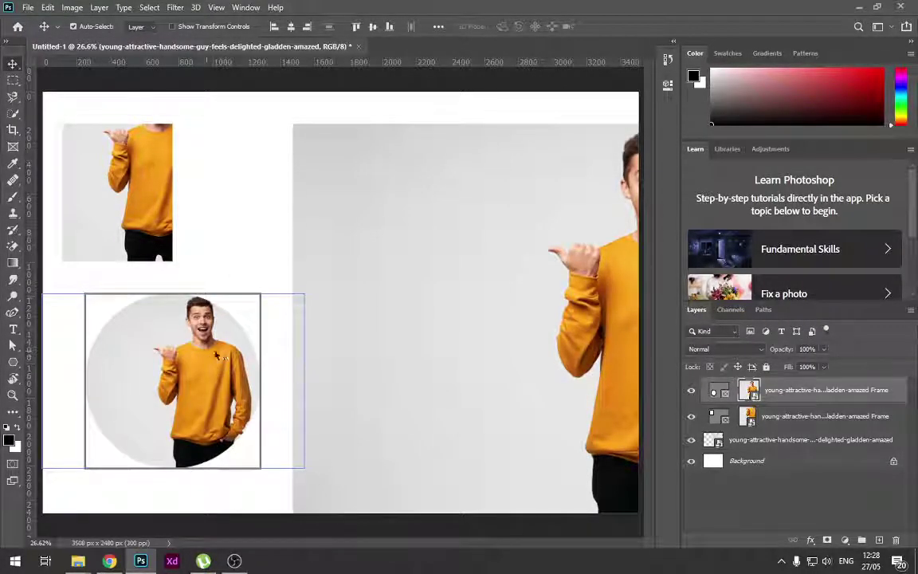
{"action": "left_click", "coordinate": [255, 181]}
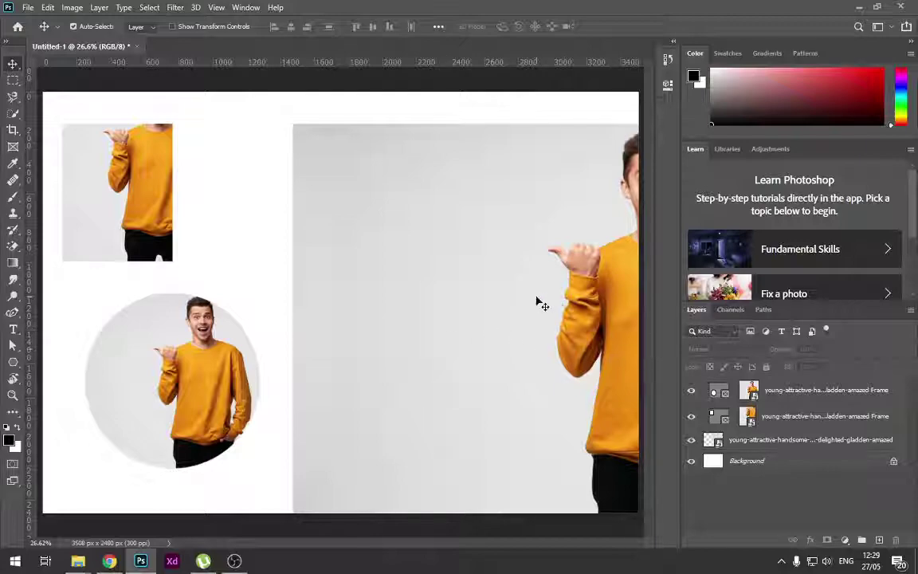
Scale the large unframed photo down to about 27.2% and move it left so the man lies fully on the canvas.
{"action": "scroll", "coordinate": [518, 292], "scroll_direction": "down", "scroll_amount": 1}
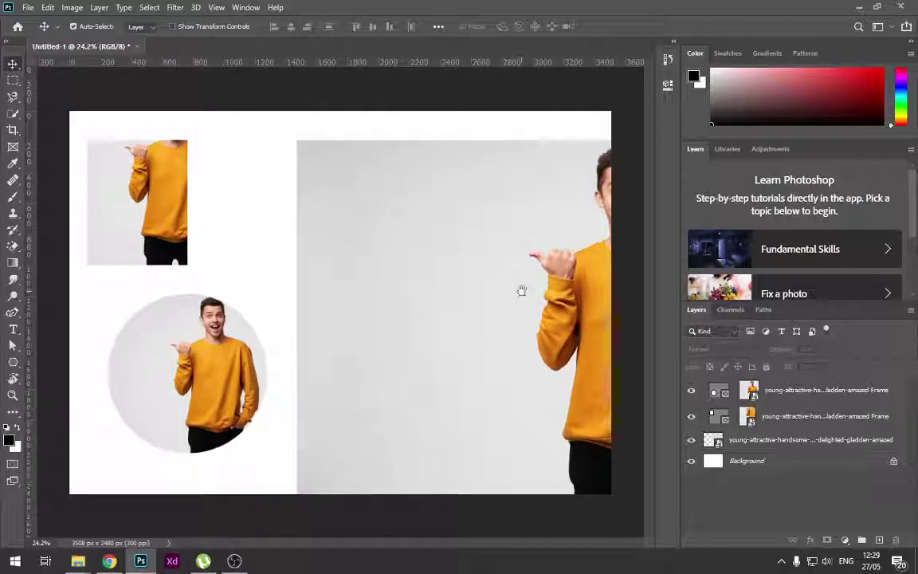
{"action": "left_click", "coordinate": [462, 271]}
{"action": "key", "text": "ctrl+t"}
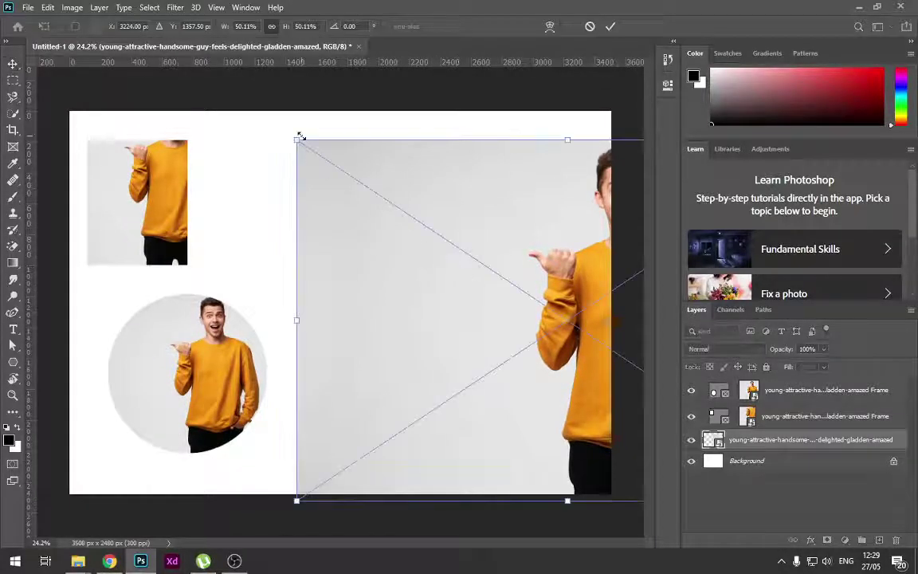
{"action": "left_click_drag", "start_coordinate": [299, 137], "coordinate": [420, 221]}
{"action": "left_click_drag", "start_coordinate": [514, 298], "coordinate": [415, 293]}
{"action": "left_click", "coordinate": [611, 26]}
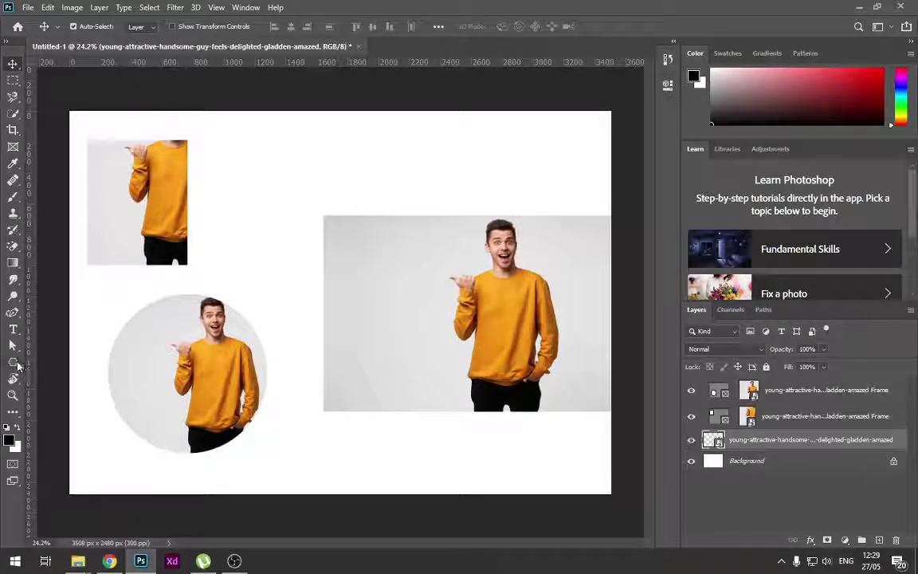
Draw a filled 10-sided polygon with the Polygon tool and position it over the man's torso in the large photo.
{"action": "left_click", "coordinate": [15, 364]}
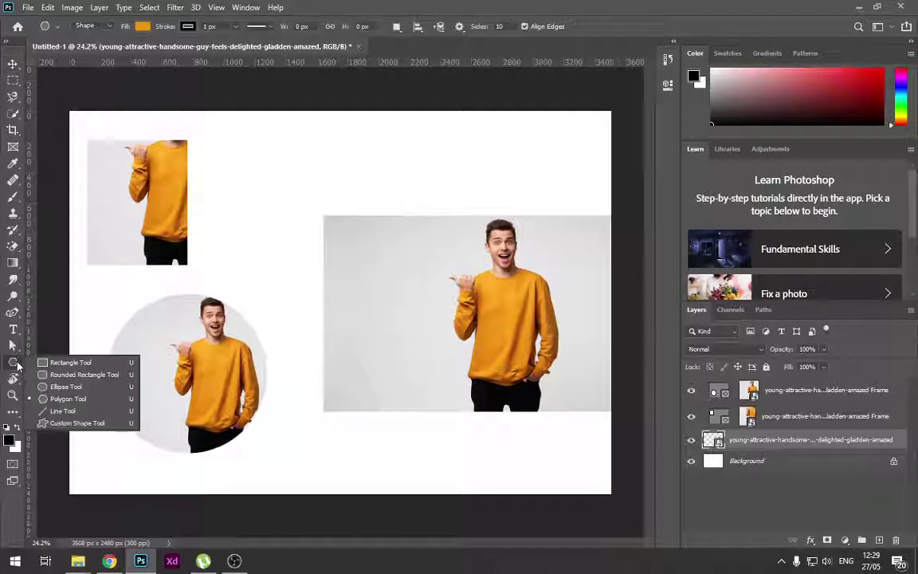
{"action": "left_click", "coordinate": [80, 399]}
{"action": "left_click_drag", "start_coordinate": [401, 245], "coordinate": [430, 303]}
{"action": "key", "text": "v"}
{"action": "left_click_drag", "start_coordinate": [422, 227], "coordinate": [492, 311]}
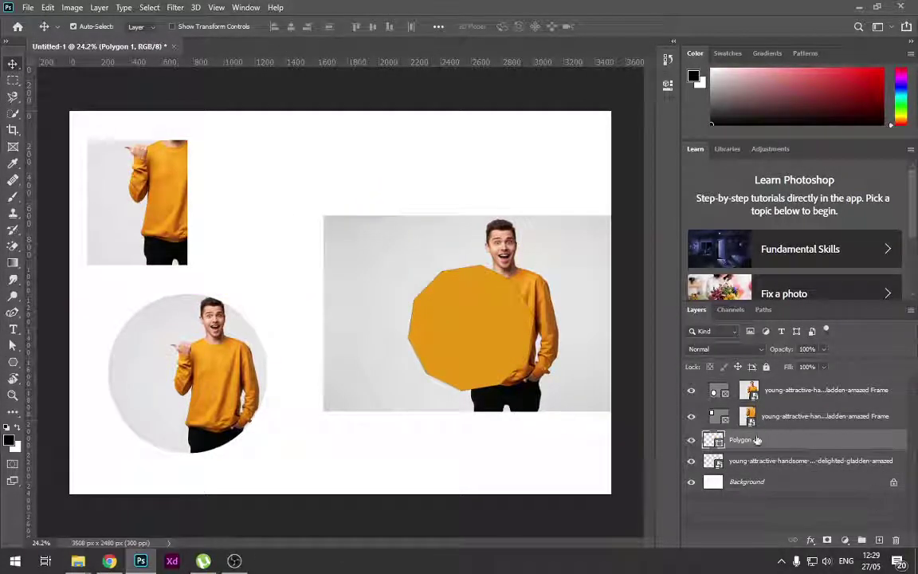
Move the polygon layer beneath the large photo's layer and clip the photo to the polygon with a clipping mask.
{"action": "left_click_drag", "start_coordinate": [766, 439], "coordinate": [771, 467]}
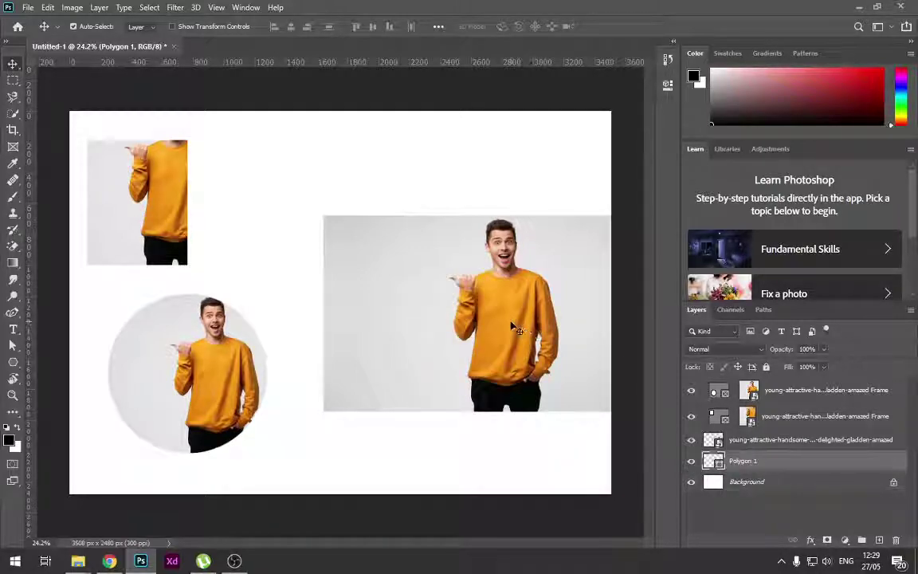
{"action": "left_click", "coordinate": [761, 443]}
{"action": "right_click", "coordinate": [761, 443]}
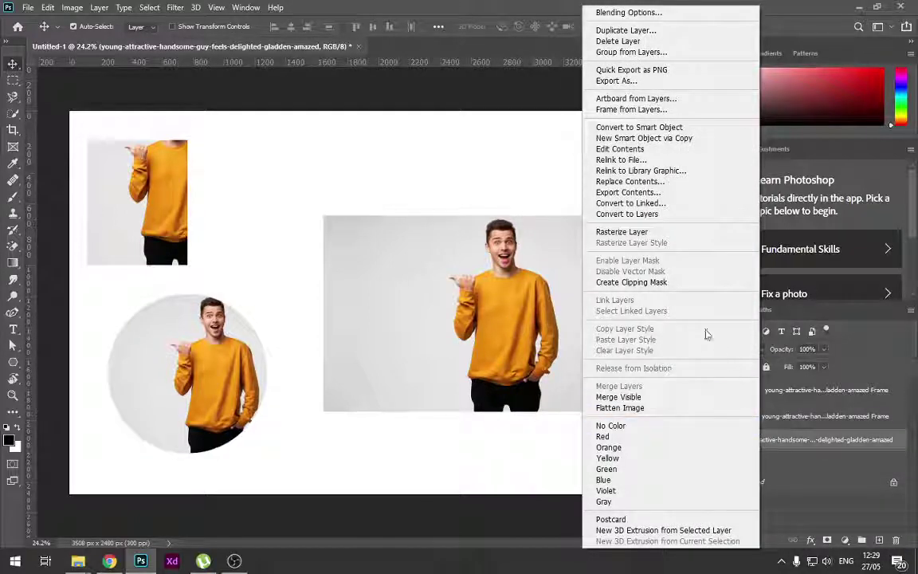
{"action": "left_click", "coordinate": [671, 288]}
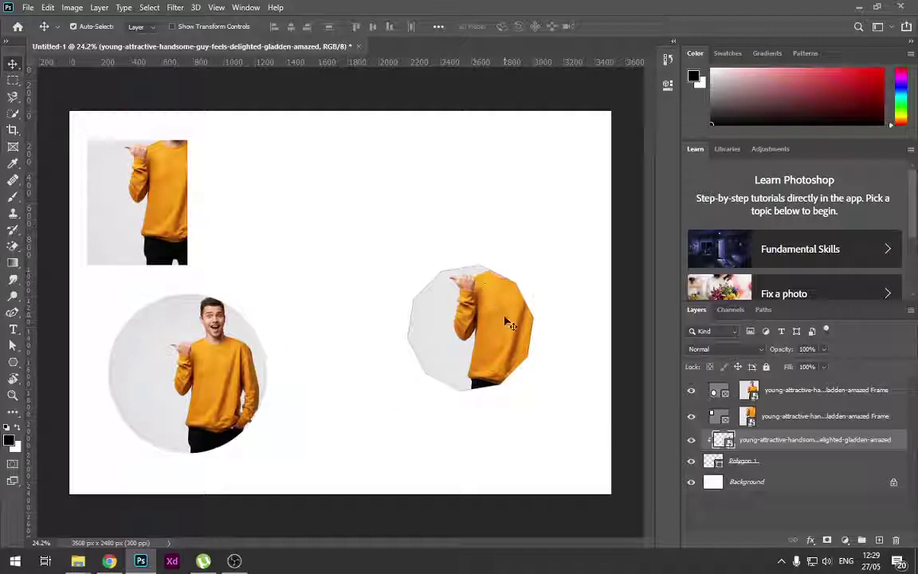
Scale the photo clipped to the polygon down to about 21.7% so the man's face fits inside it.
{"action": "key", "text": "ctrl+t"}
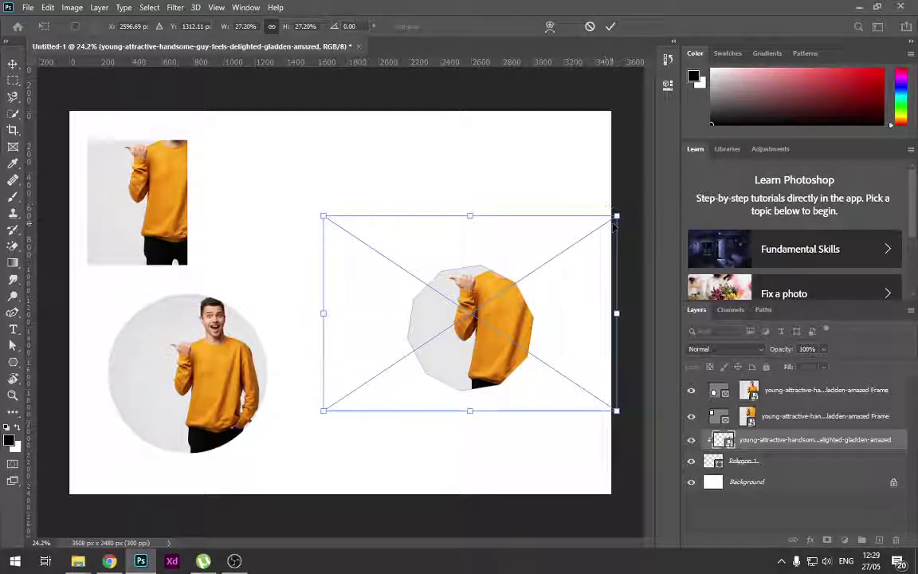
{"action": "left_click_drag", "start_coordinate": [615, 217], "coordinate": [557, 255]}
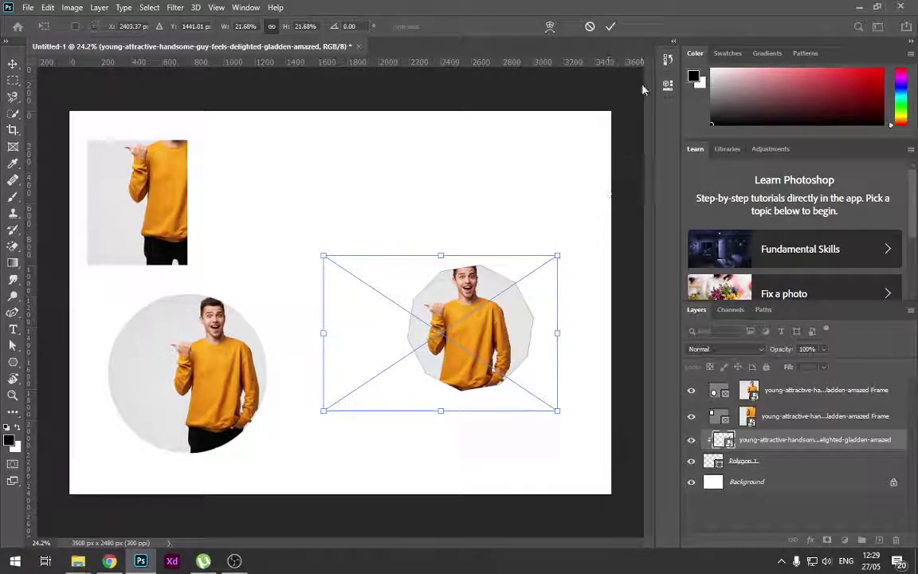
{"action": "left_click", "coordinate": [608, 26]}
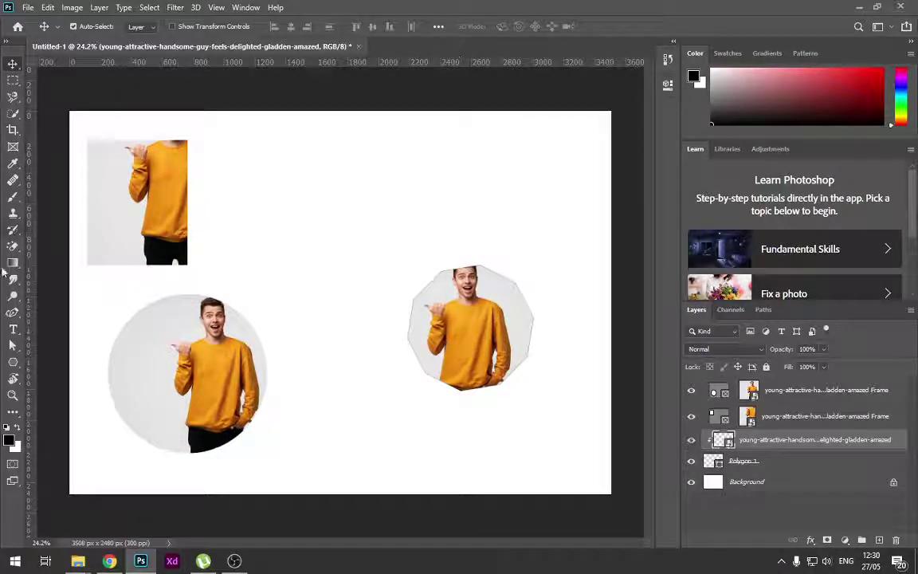
Draw a closed, filled curved shape about 1123 by 912 px with the Pen tool and move it toward the canvas's upper middle.
{"action": "key", "text": "p"}
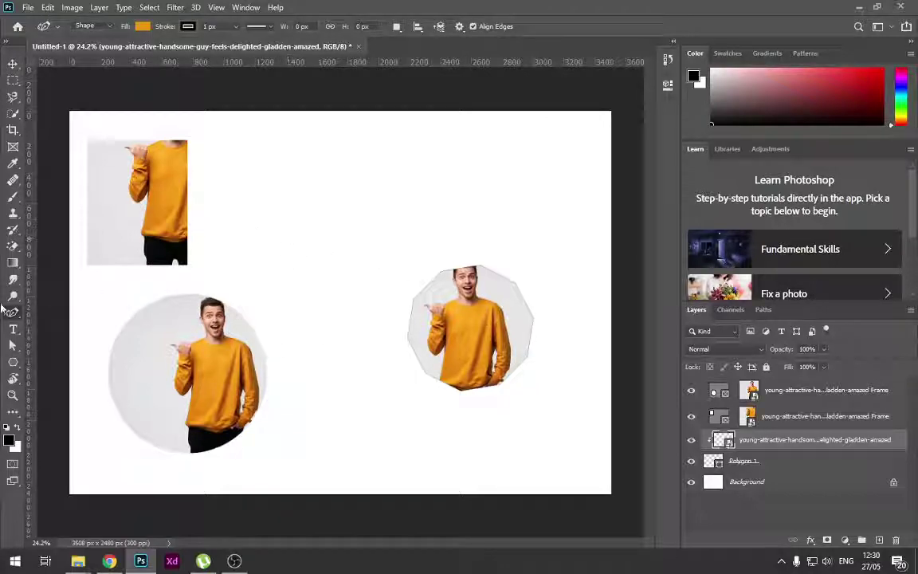
{"action": "right_click", "coordinate": [14, 312]}
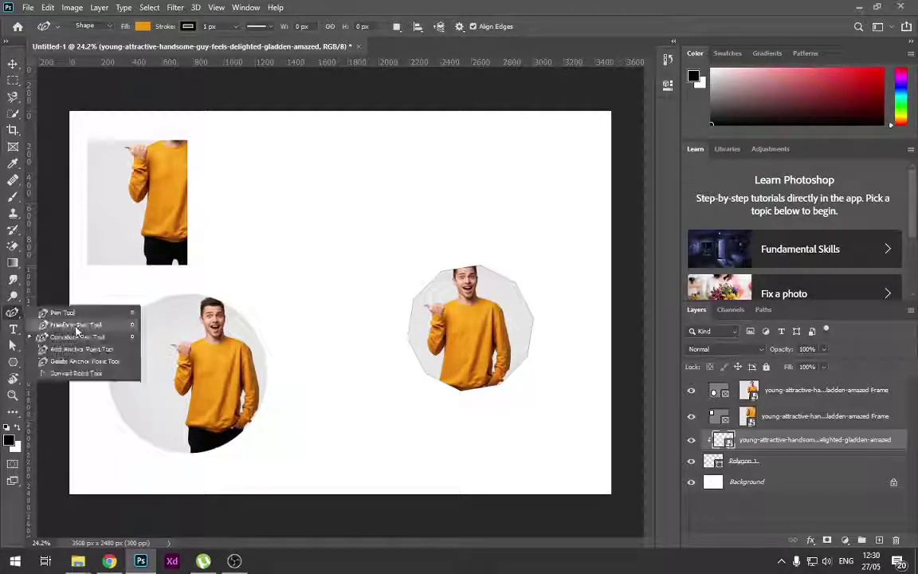
{"action": "left_click", "coordinate": [60, 311]}
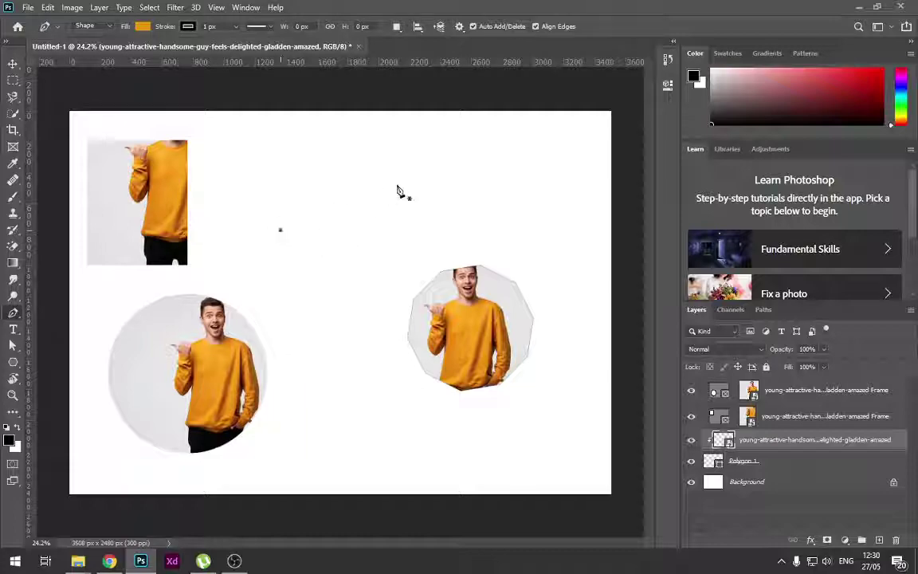
{"action": "left_click", "coordinate": [454, 181]}
{"action": "left_click_drag", "start_coordinate": [377, 320], "coordinate": [313, 325]}
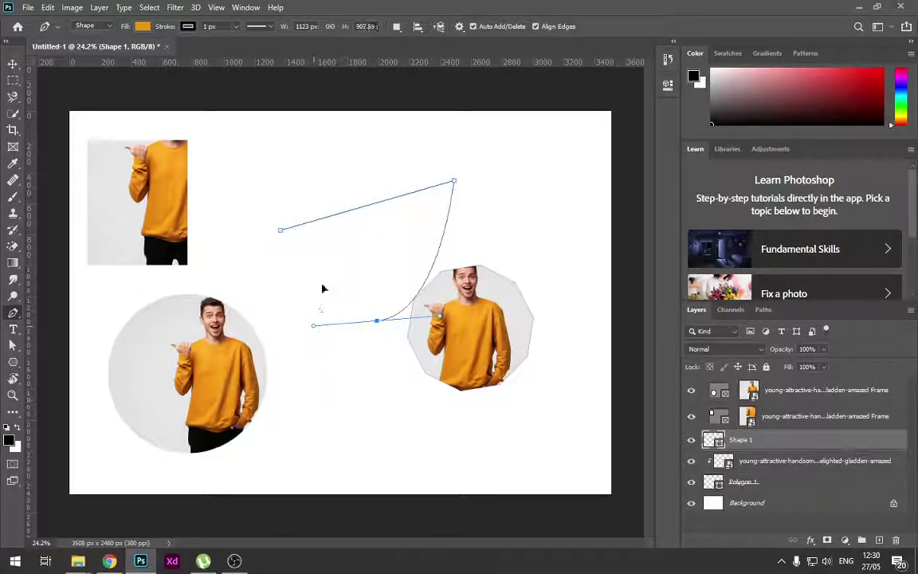
{"action": "left_click_drag", "start_coordinate": [322, 284], "coordinate": [331, 270]}
{"action": "left_click", "coordinate": [281, 232]}
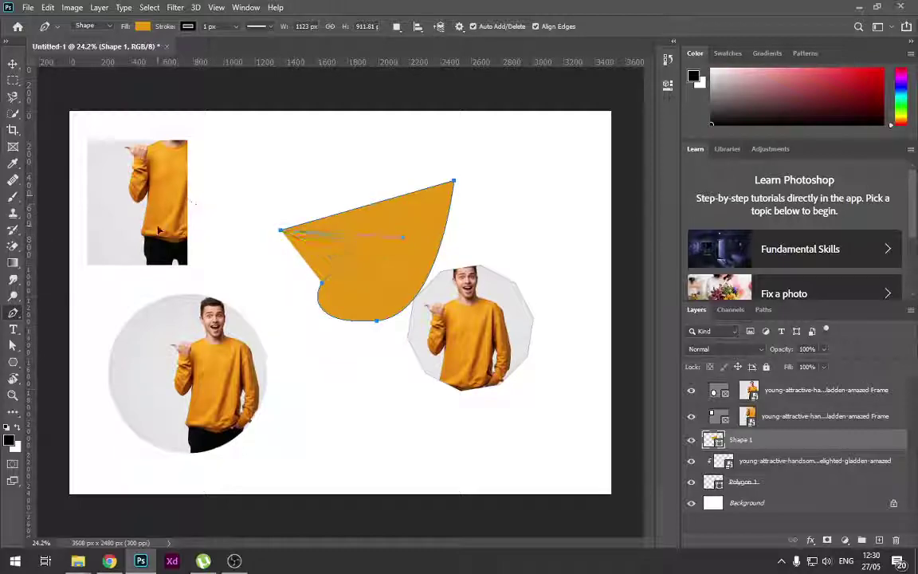
{"action": "left_click", "coordinate": [12, 66]}
{"action": "left_click_drag", "start_coordinate": [420, 252], "coordinate": [375, 226]}
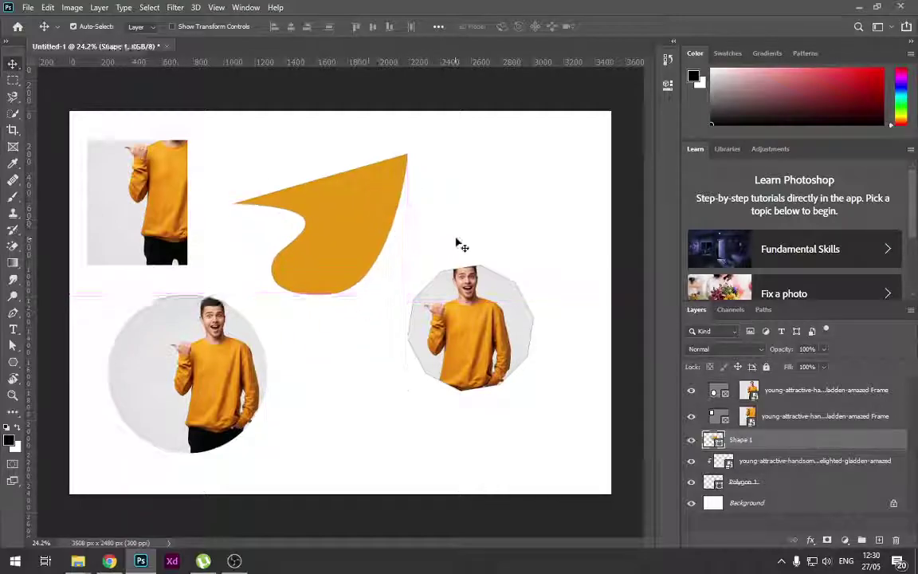
Place the embedded image young-attractive-handsome-guy-feels-delighted-gladden-amazed, scaled to about 23.3%, over the pen-drawn shape.
{"action": "left_click", "coordinate": [27, 9]}
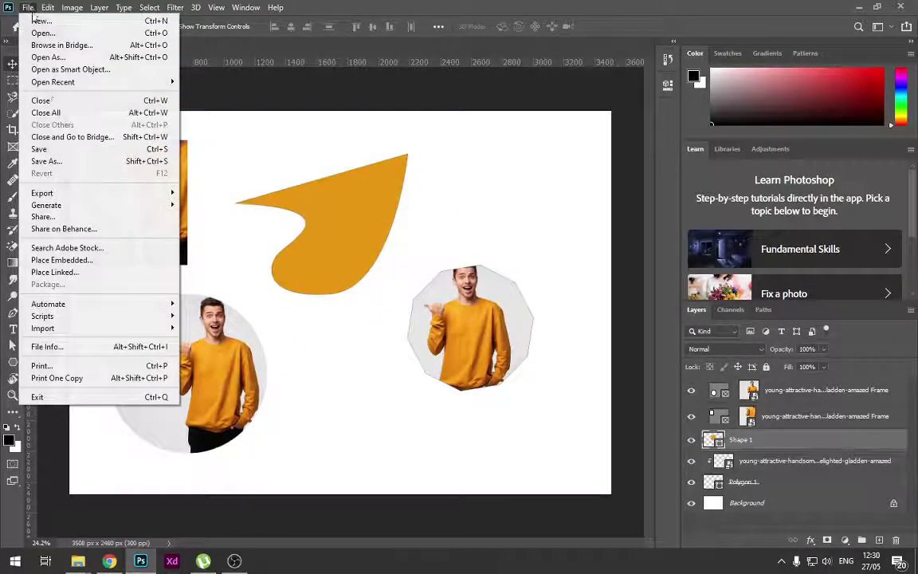
{"action": "left_click", "coordinate": [95, 262]}
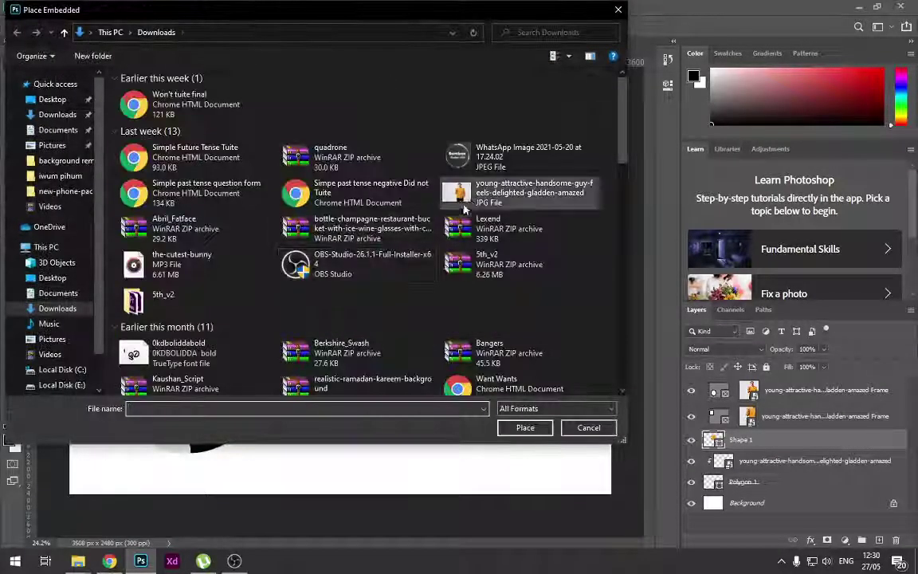
{"action": "left_click", "coordinate": [526, 191]}
{"action": "left_click", "coordinate": [526, 428]}
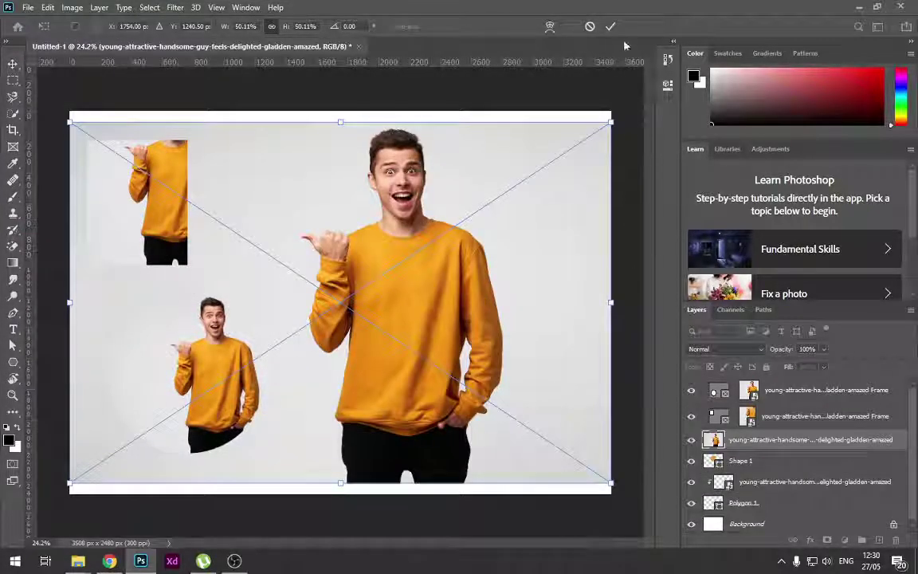
{"action": "left_click_drag", "start_coordinate": [611, 482], "coordinate": [466, 385]}
{"action": "left_click_drag", "start_coordinate": [404, 282], "coordinate": [404, 287]}
{"action": "left_click_drag", "start_coordinate": [404, 240], "coordinate": [404, 241]}
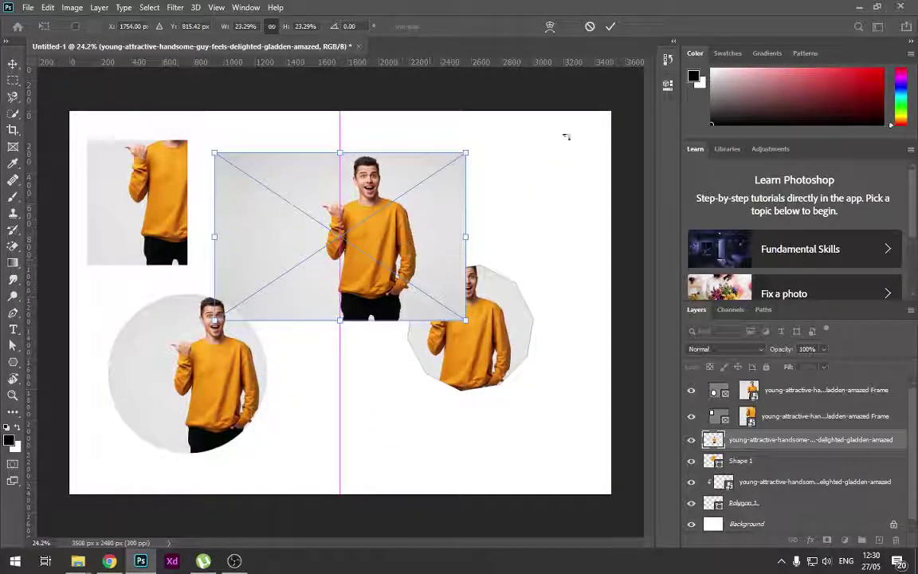
{"action": "left_click", "coordinate": [610, 27]}
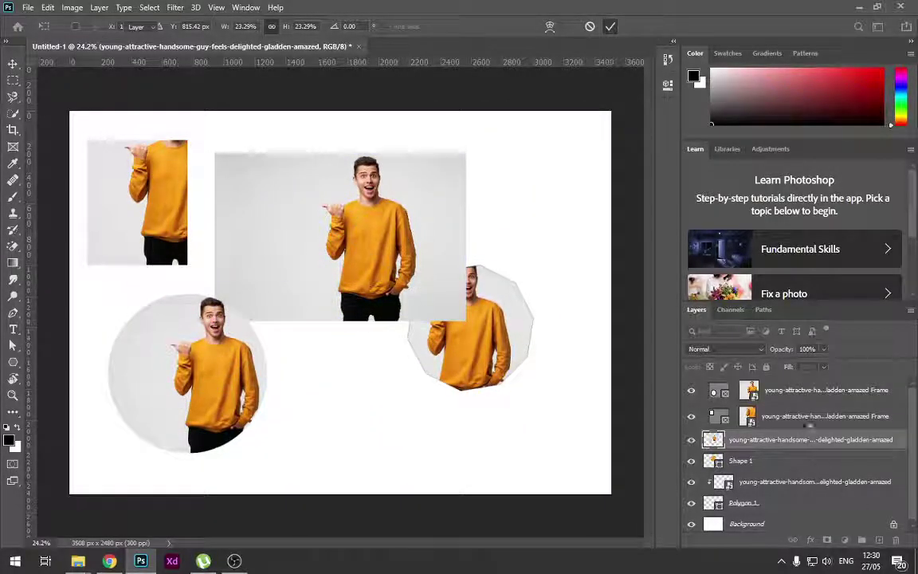
Clip the new photo to the pen-drawn shape with a clipping mask and shift it slightly left within the shape.
{"action": "right_click", "coordinate": [797, 439]}
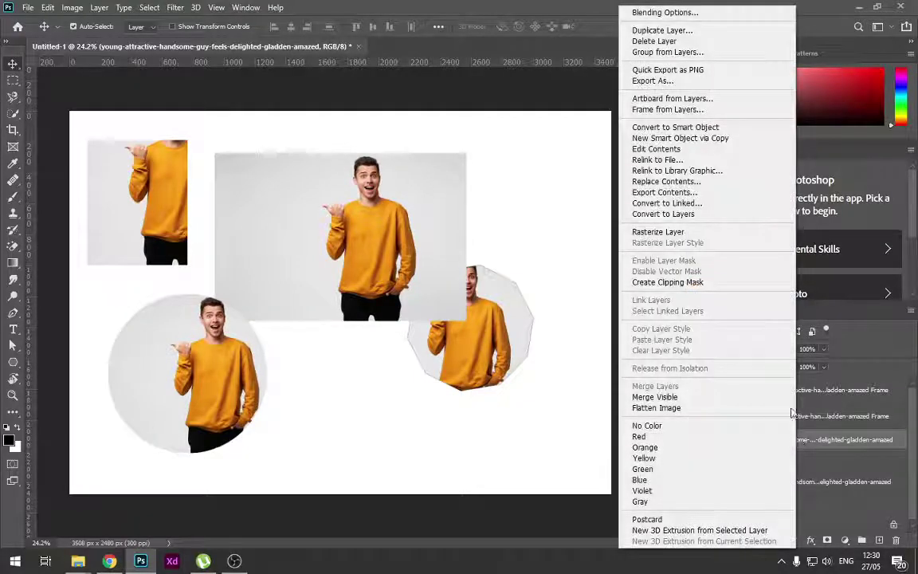
{"action": "left_click", "coordinate": [725, 282]}
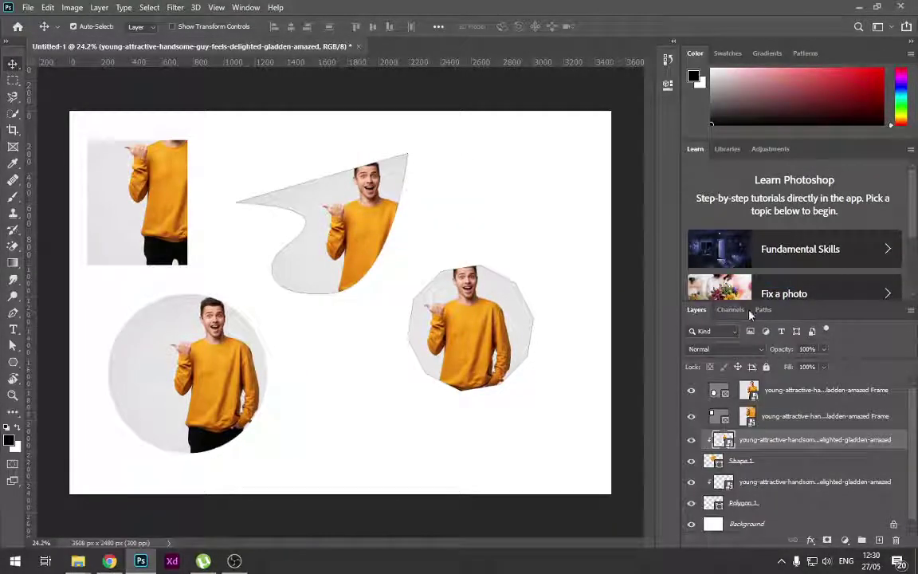
{"action": "mouse_move", "coordinate": [360, 222]}
{"action": "left_mouse_down"}
{"action": "mouse_move", "coordinate": [343, 224]}
{"action": "mouse_move", "coordinate": [344, 241]}
{"action": "mouse_move", "coordinate": [362, 207]}
{"action": "mouse_move", "coordinate": [353, 218]}
{"action": "left_mouse_up"}
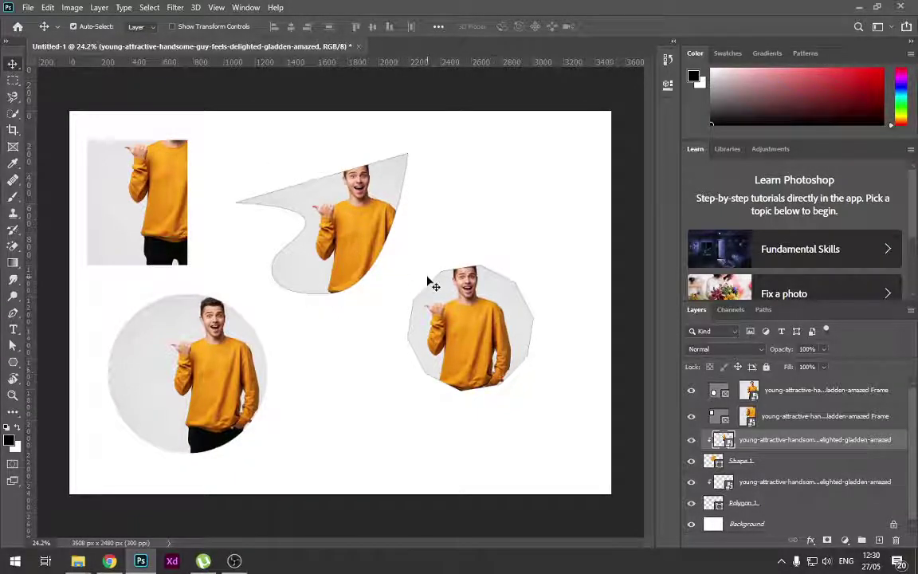
Try a tilted 1:1 crop of the canvas with the ratio 1000 by 1000, and undo the crop.
{"action": "left_click", "coordinate": [745, 389]}
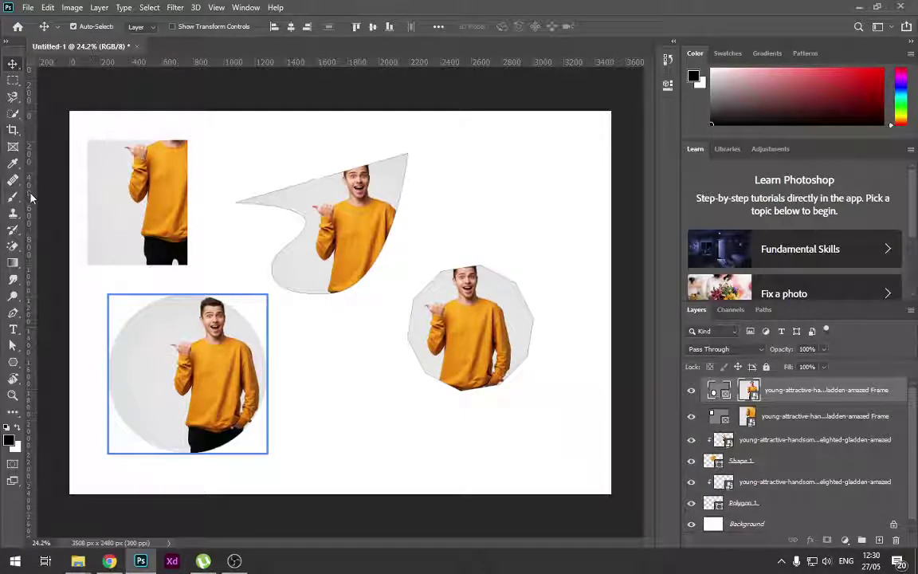
{"action": "left_click", "coordinate": [13, 129]}
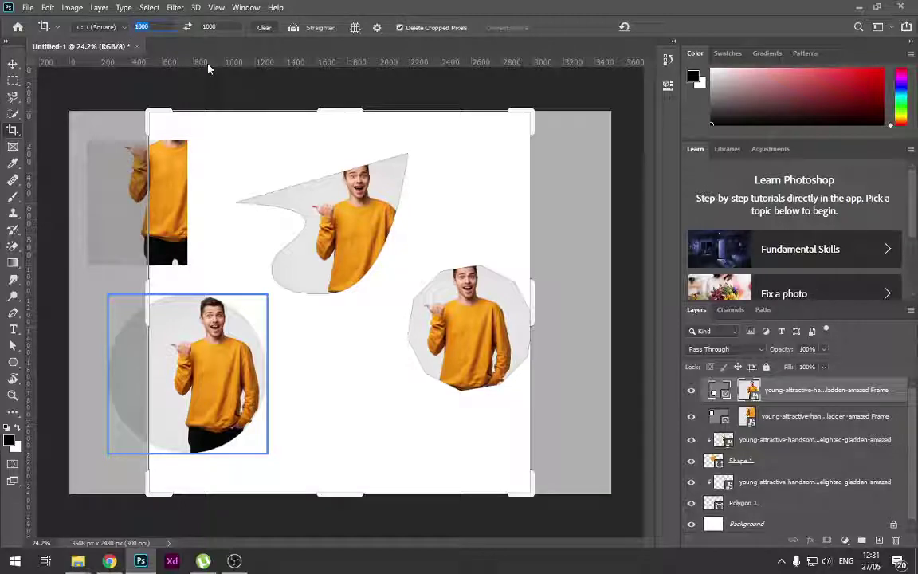
{"action": "type", "text": "1"}
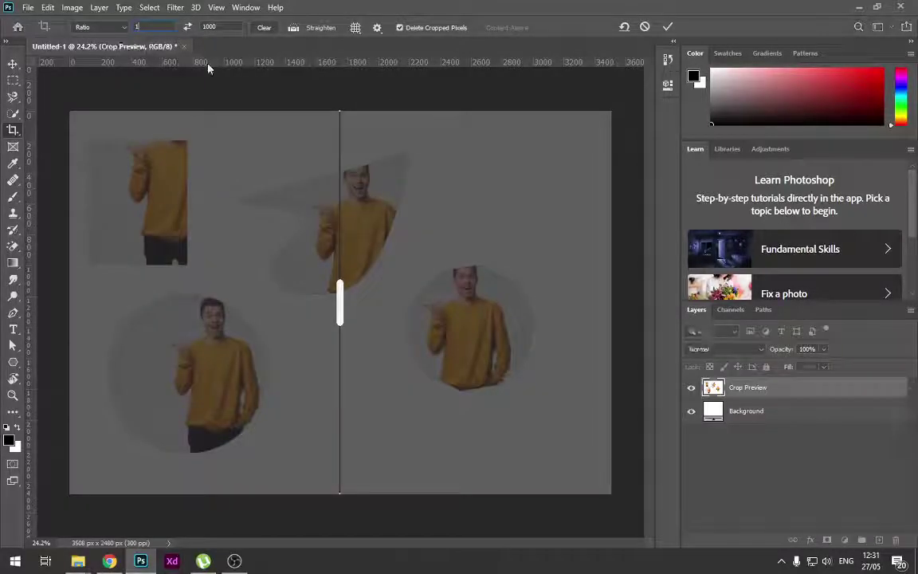
{"action": "type", "text": "250"}
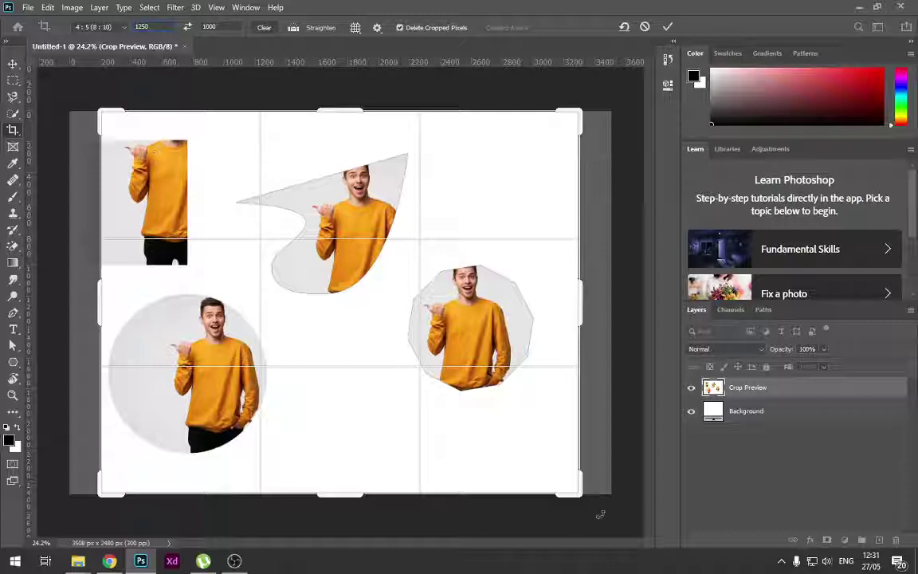
{"action": "left_click_drag", "start_coordinate": [432, 232], "coordinate": [459, 236]}
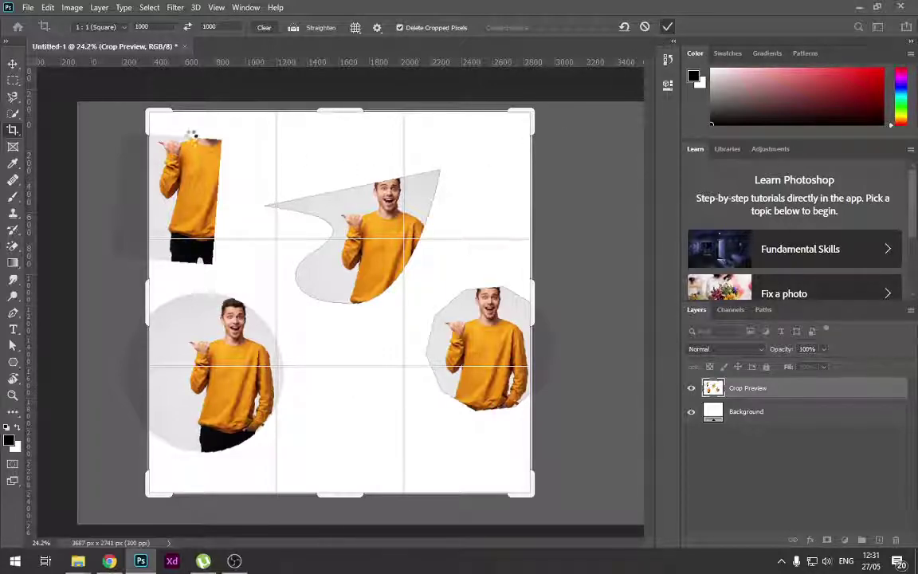
{"action": "key", "text": "Return"}
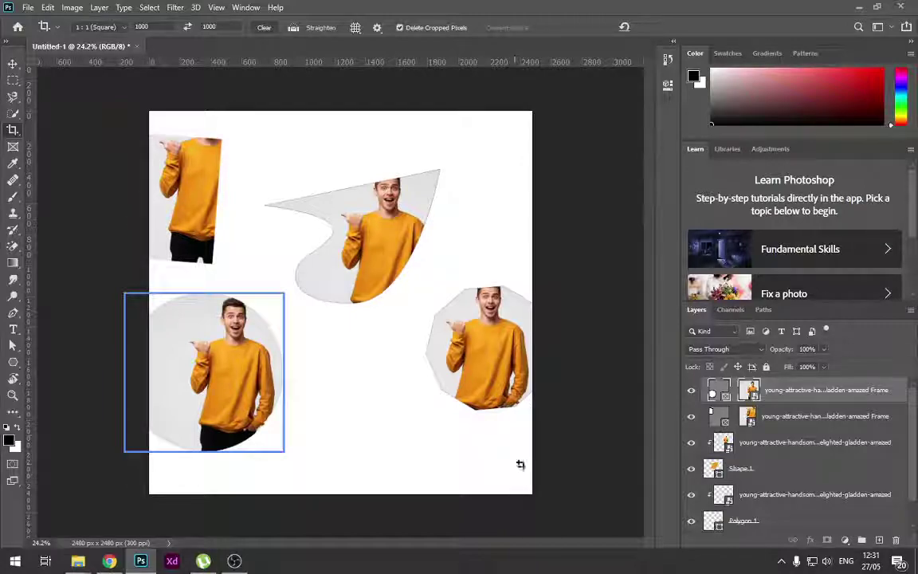
{"action": "key", "text": "ctrl+z"}
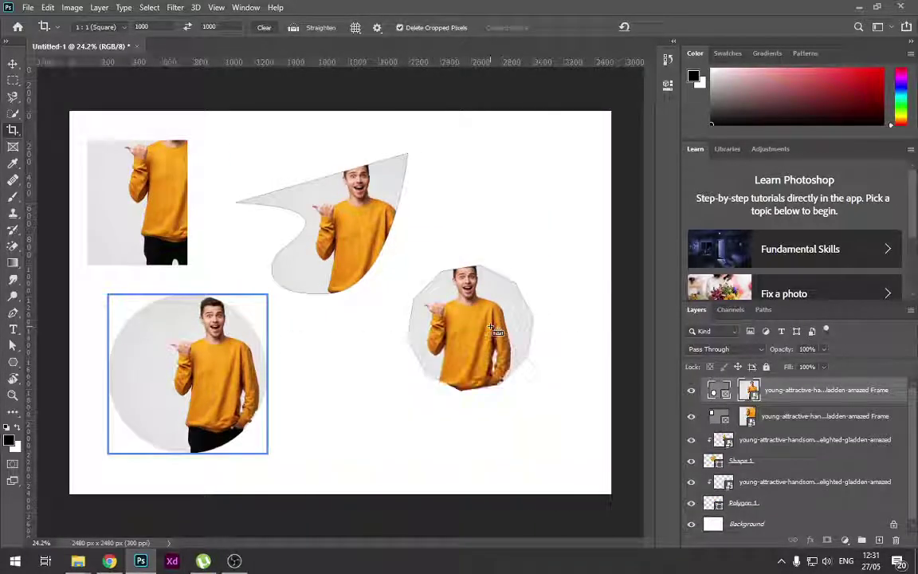
Try to apply the Perspective Crop tool to the canvas with the circular frame layer selected.
{"action": "left_click", "coordinate": [14, 134]}
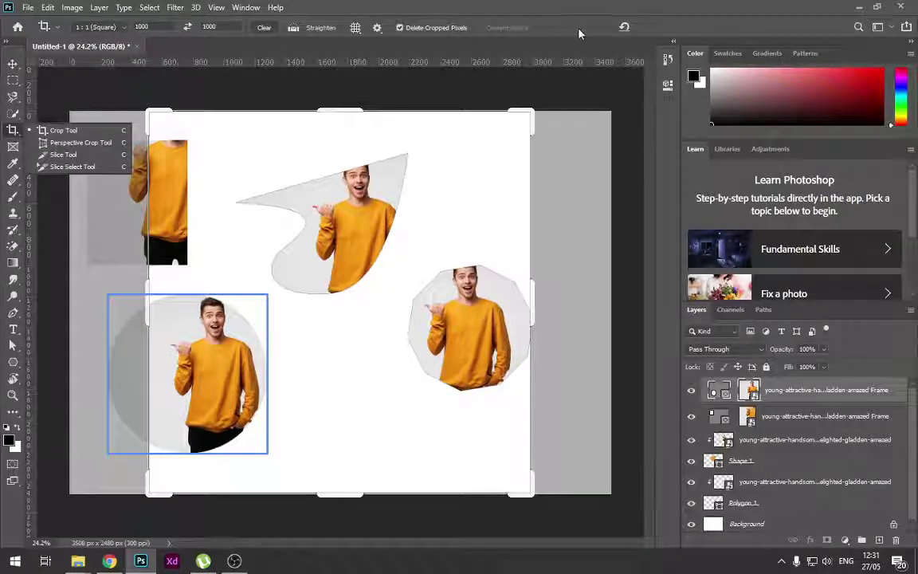
{"action": "left_click", "coordinate": [68, 143]}
{"action": "left_click", "coordinate": [125, 142]}
{"action": "left_click", "coordinate": [444, 212]}
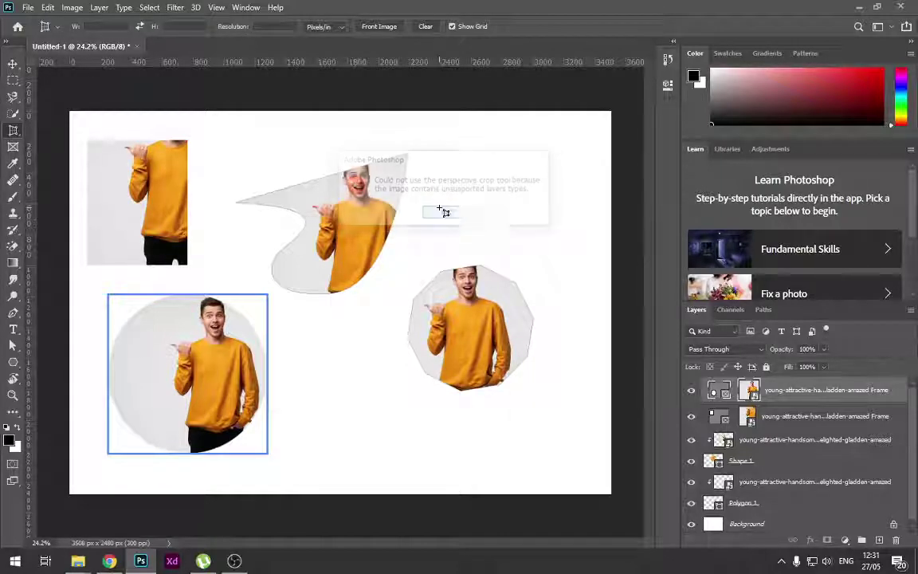
{"action": "left_click", "coordinate": [141, 141]}
{"action": "left_click", "coordinate": [444, 212]}
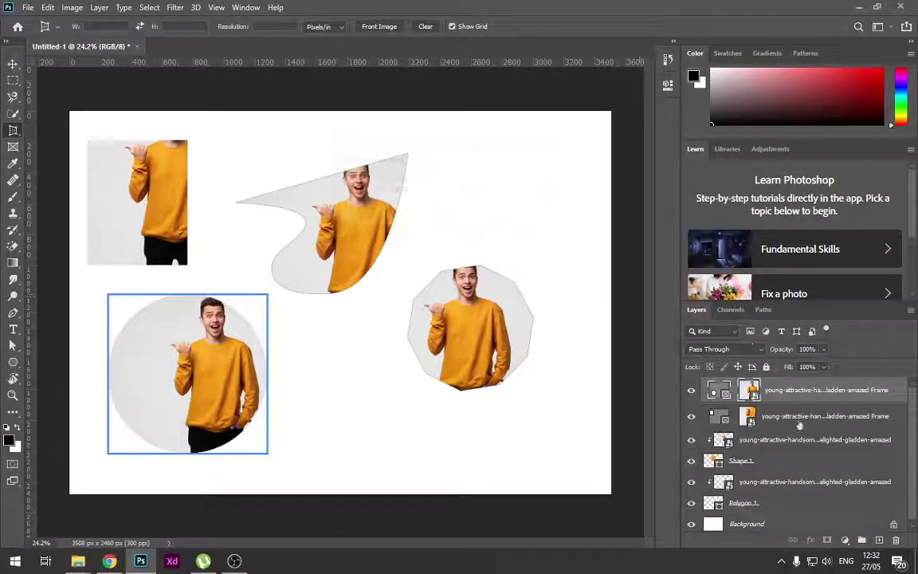
Select the photo layer clipped to the pen-drawn shape and try the perspective crop on the canvas again.
{"action": "left_click", "coordinate": [773, 439]}
{"action": "scroll", "coordinate": [785, 466], "scroll_direction": "down", "scroll_amount": 1}
{"action": "scroll", "coordinate": [771, 427], "scroll_direction": "up", "scroll_amount": 1}
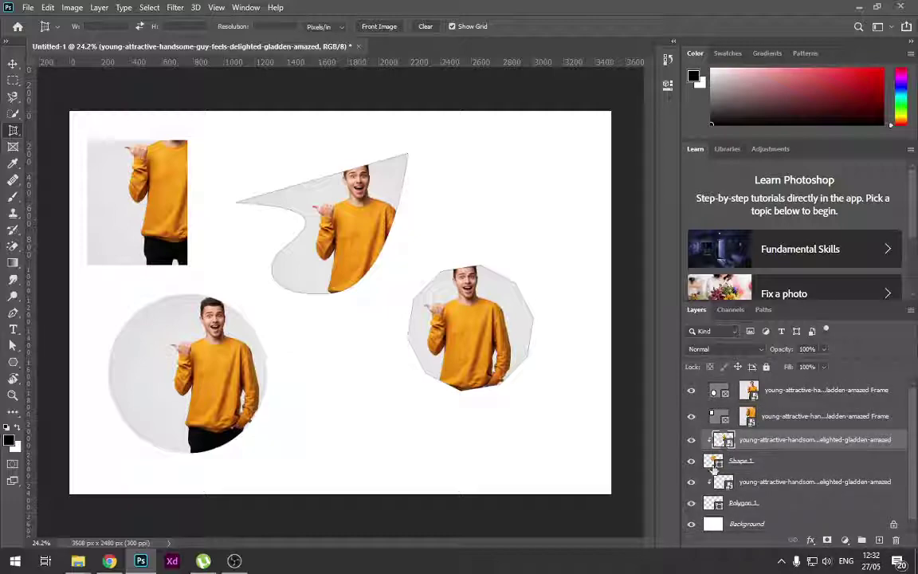
{"action": "left_click", "coordinate": [75, 109]}
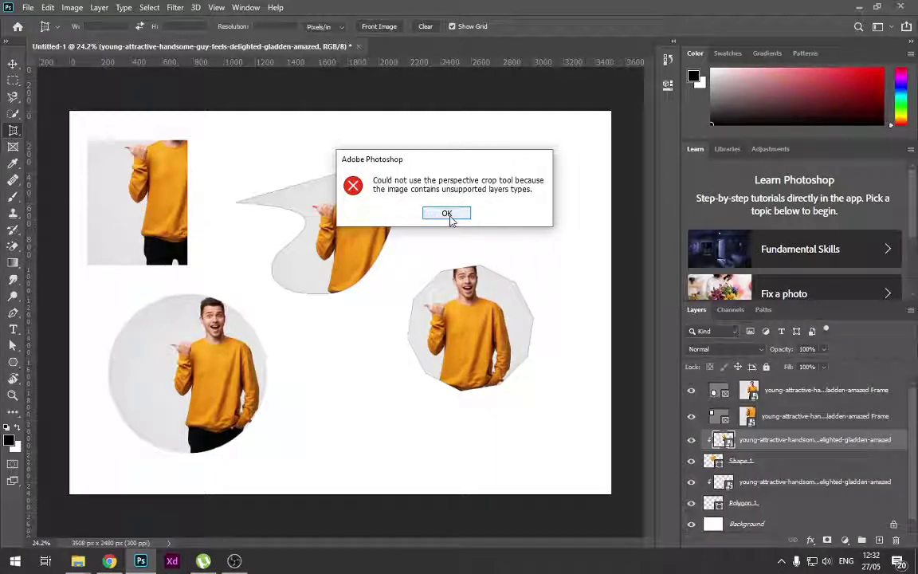
{"action": "left_click", "coordinate": [447, 214]}
Open the smart object contents of the photo clipped to the pen-drawn shape and perspective-crop them with a skewed four-corner grid.
{"action": "left_click_drag", "start_coordinate": [725, 444], "coordinate": [776, 413]}
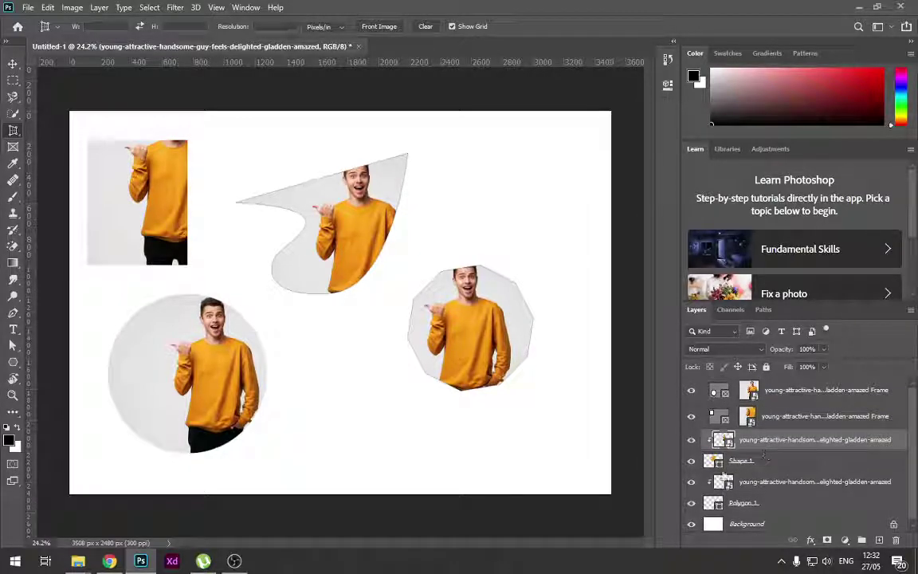
{"action": "double_click", "coordinate": [722, 440]}
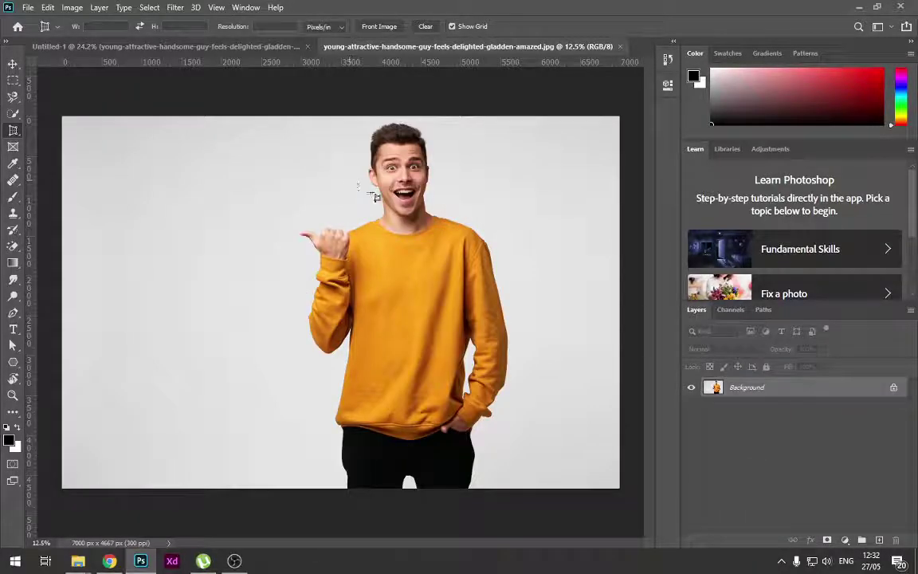
{"action": "left_click_drag", "start_coordinate": [125, 124], "coordinate": [628, 526]}
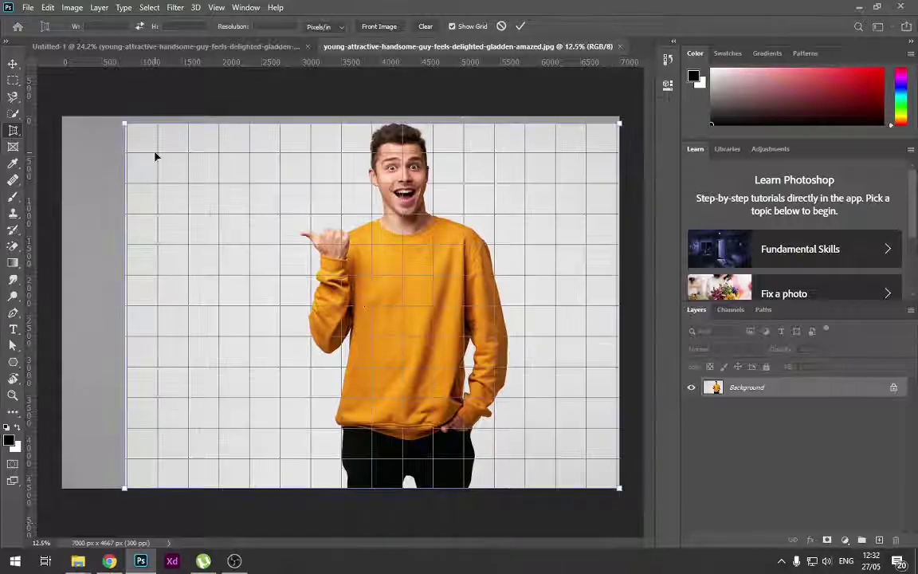
{"action": "left_click_drag", "start_coordinate": [132, 134], "coordinate": [171, 183]}
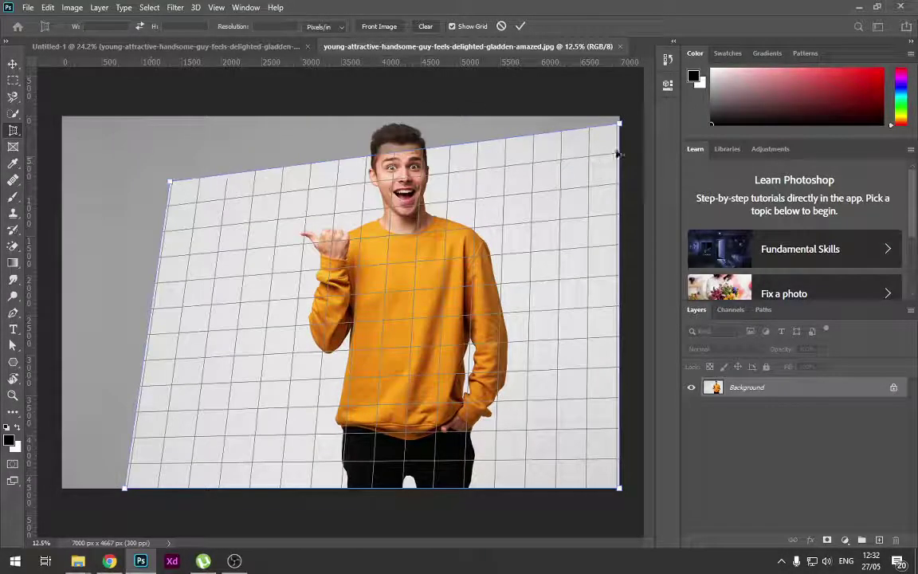
{"action": "left_click_drag", "start_coordinate": [617, 124], "coordinate": [517, 68]}
{"action": "left_click_drag", "start_coordinate": [125, 490], "coordinate": [189, 501]}
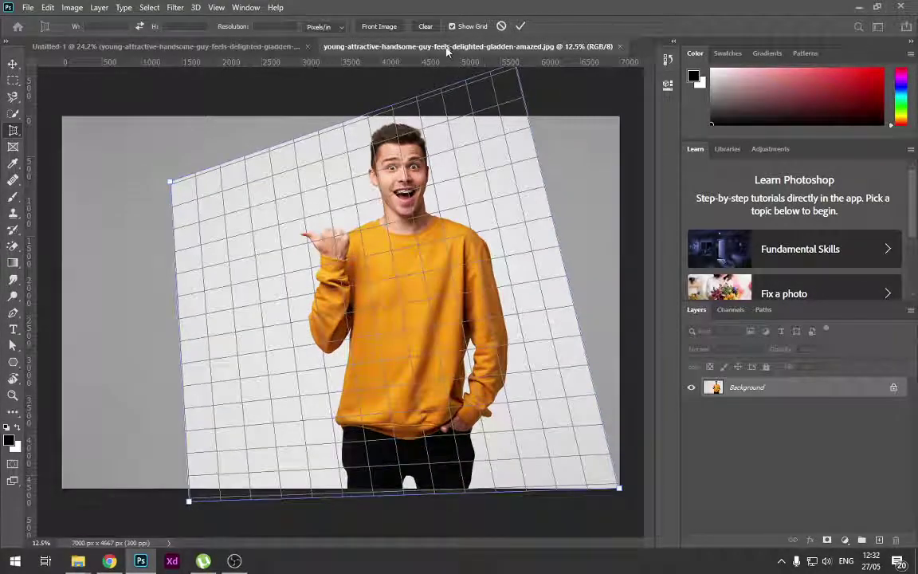
{"action": "left_click", "coordinate": [521, 27]}
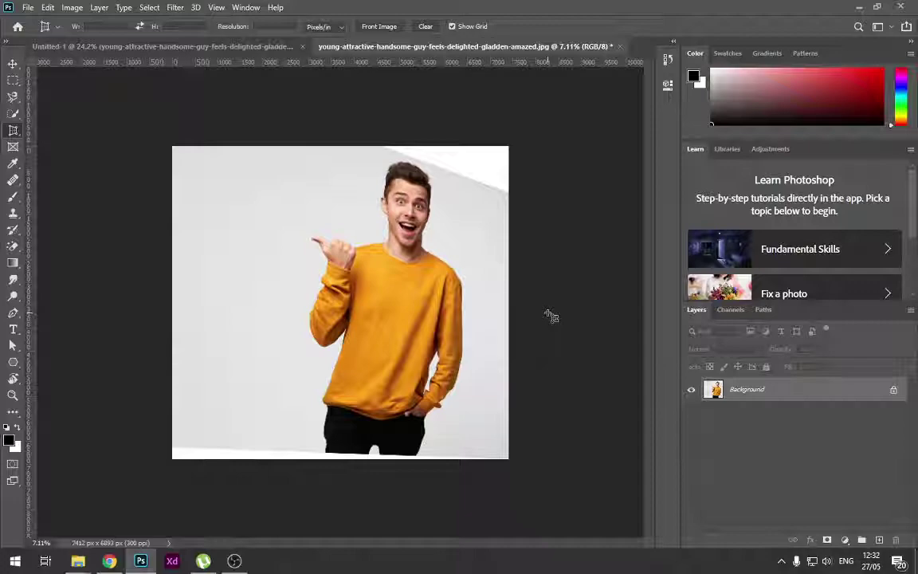
Undo the photo's perspective crop, try another crop around the man with the grid's upper-right corner pulled outward, and undo that too.
{"action": "key", "text": "ctrl+z"}
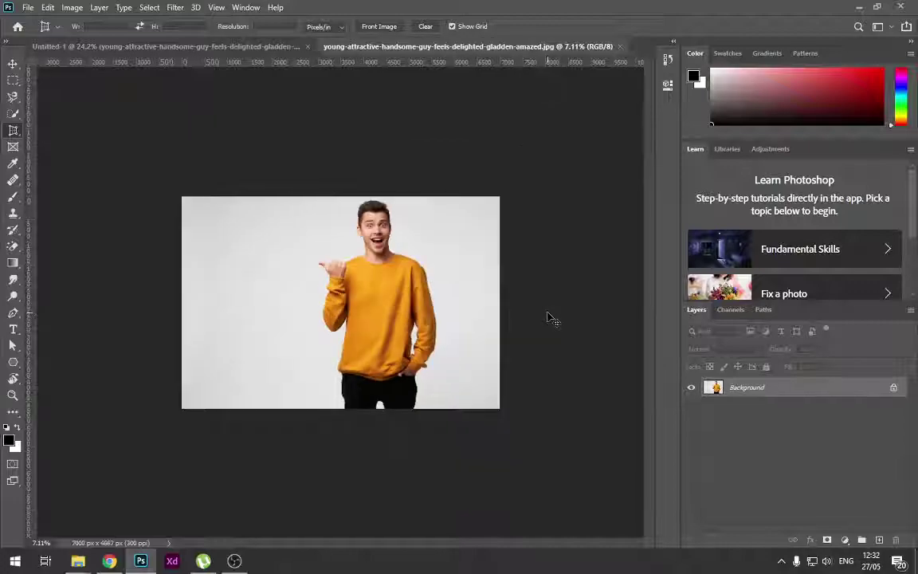
{"action": "left_click_drag", "start_coordinate": [268, 196], "coordinate": [451, 408]}
{"action": "mouse_move", "coordinate": [401, 263]}
{"action": "left_mouse_down"}
{"action": "mouse_move", "coordinate": [409, 230]}
{"action": "mouse_move", "coordinate": [413, 281]}
{"action": "mouse_move", "coordinate": [407, 263]}
{"action": "left_mouse_up"}
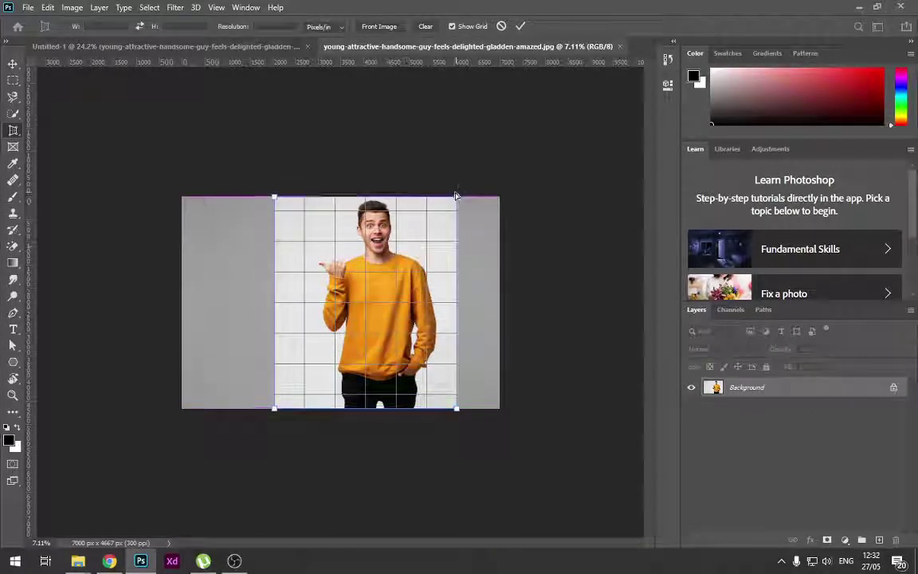
{"action": "left_click_drag", "start_coordinate": [457, 198], "coordinate": [499, 177]}
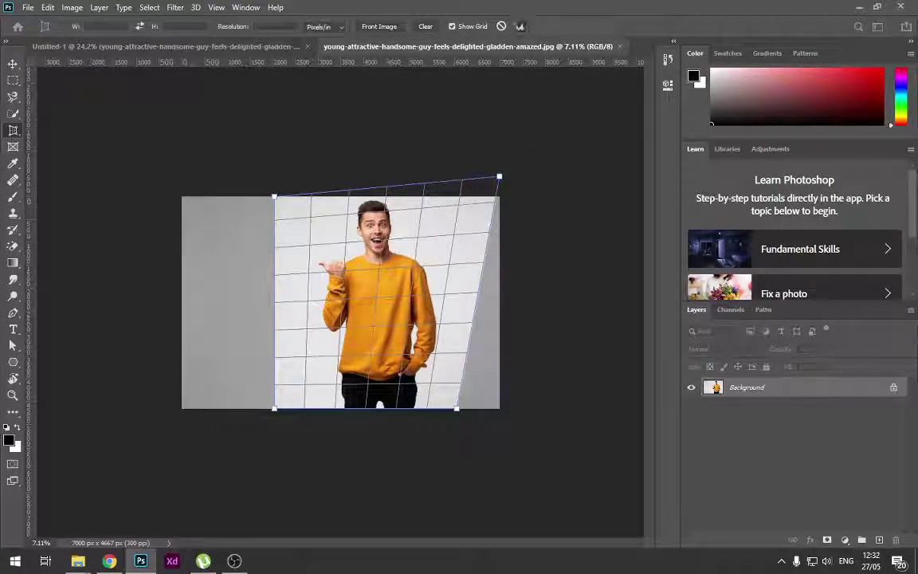
{"action": "left_click", "coordinate": [520, 26]}
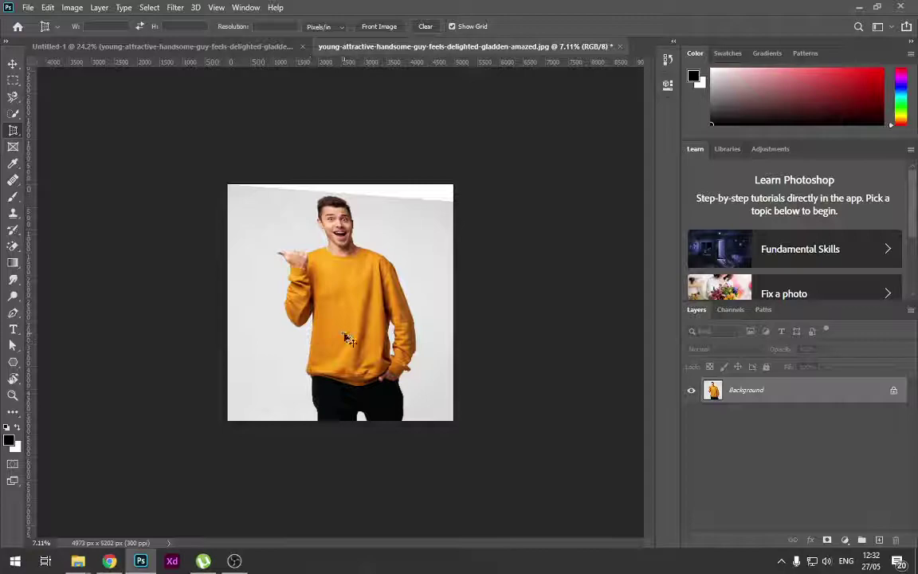
{"action": "key", "text": "ctrl+z"}
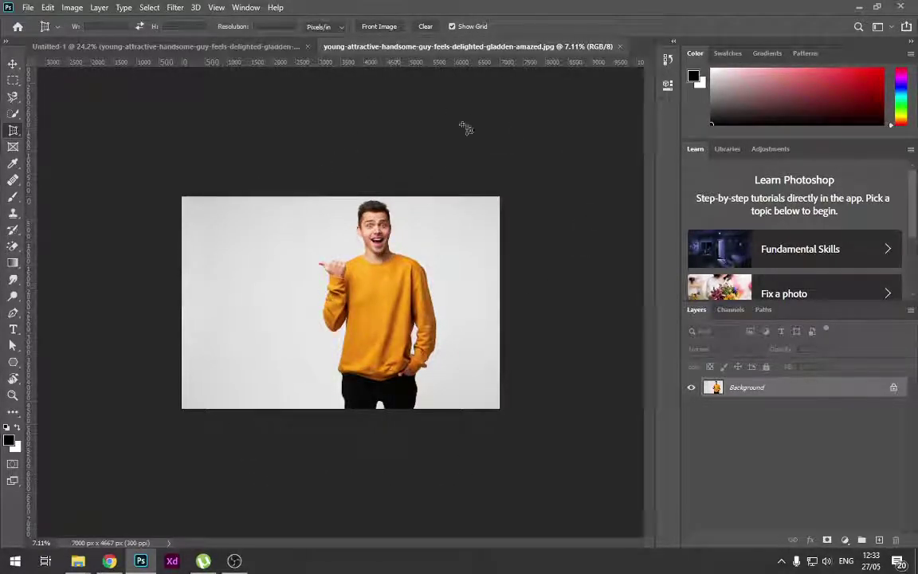
Close the smart object's photo document and draw two slices, one over the rectangular framed photo and one across the pen-drawn shape.
{"action": "left_click", "coordinate": [620, 47]}
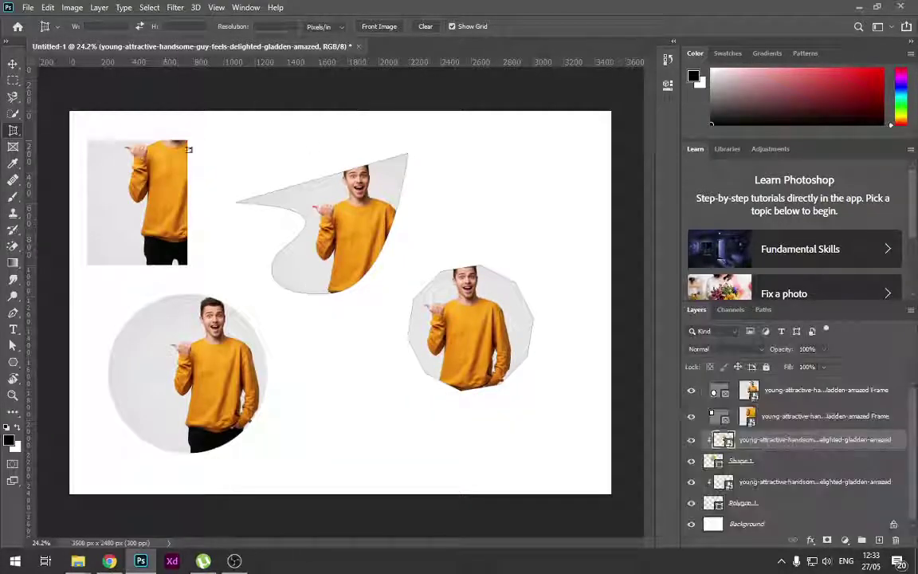
{"action": "right_click", "coordinate": [11, 133]}
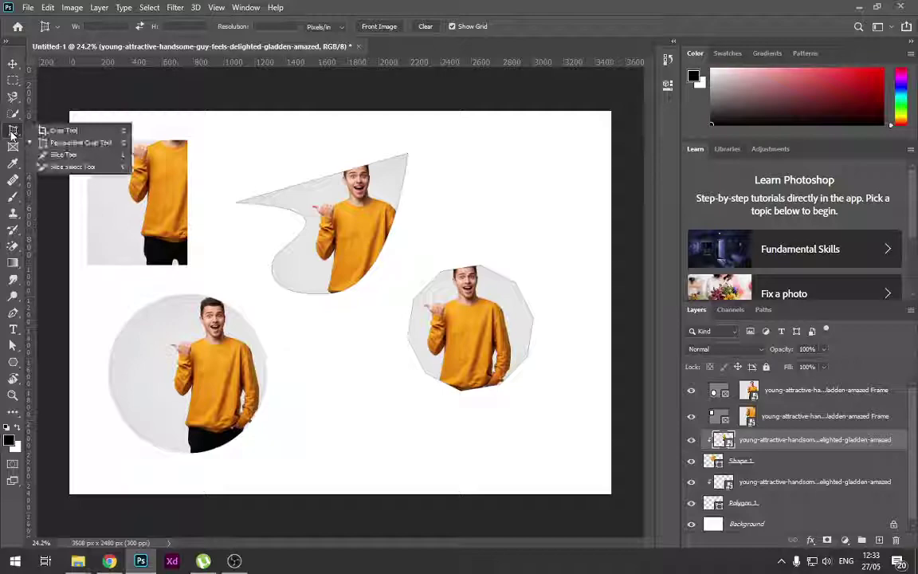
{"action": "left_click", "coordinate": [83, 156]}
{"action": "left_click_drag", "start_coordinate": [102, 132], "coordinate": [233, 242]}
{"action": "left_click_drag", "start_coordinate": [307, 131], "coordinate": [470, 372]}
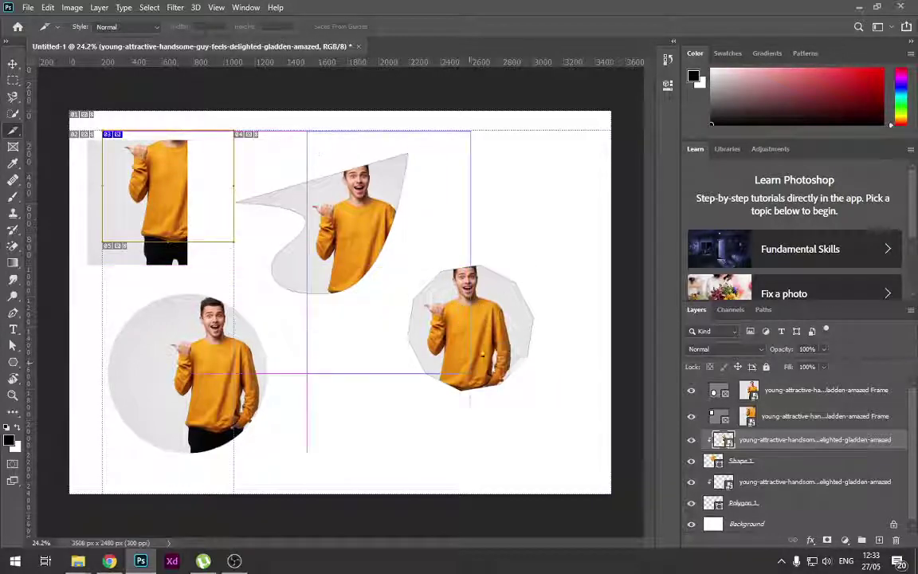
Draw more slices over the polygon photo, the blank area at the canvas's right edge, the pen-drawn shape's middle and the circular photo.
{"action": "left_click_drag", "start_coordinate": [433, 291], "coordinate": [597, 383]}
{"action": "left_click_drag", "start_coordinate": [557, 242], "coordinate": [611, 263]}
{"action": "left_click_drag", "start_coordinate": [321, 132], "coordinate": [390, 494]}
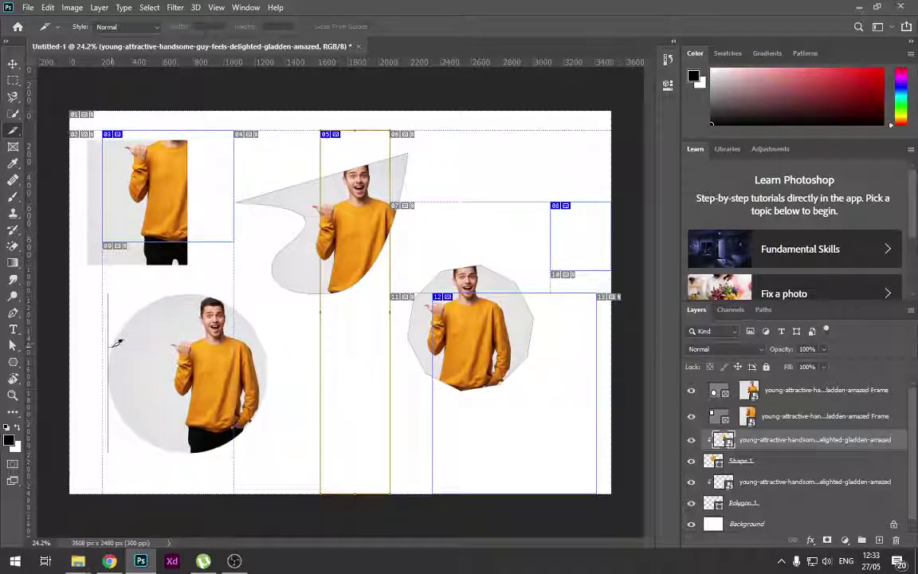
{"action": "left_click_drag", "start_coordinate": [120, 311], "coordinate": [236, 431]}
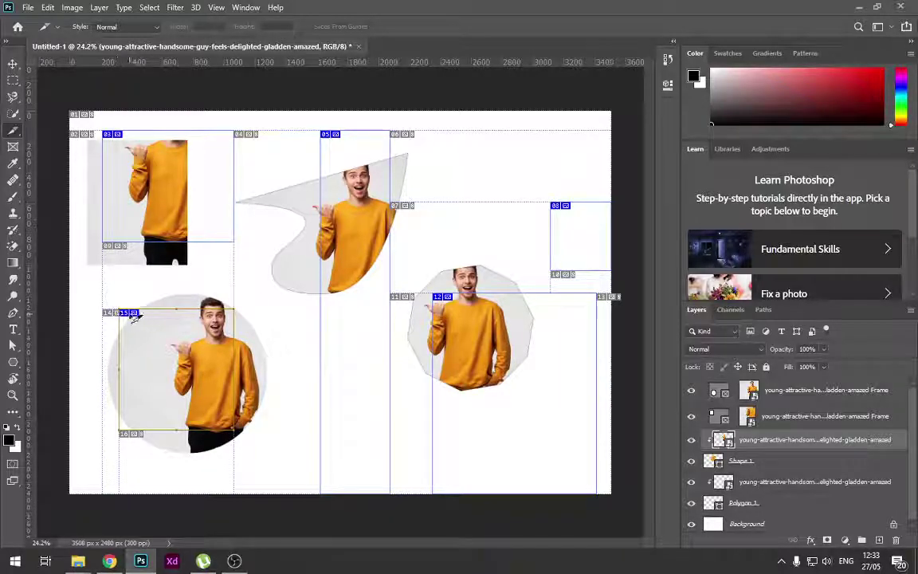
Move the slice on the rectangular framed photo down and right with the Slice Select tool, and select the slice beside the pen-drawn shape.
{"action": "right_click", "coordinate": [13, 130]}
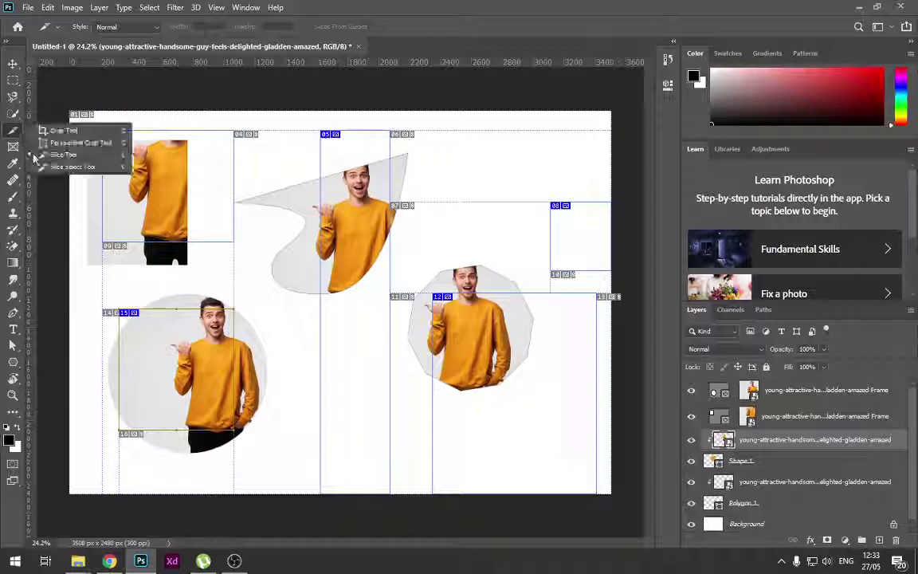
{"action": "left_click", "coordinate": [77, 163]}
{"action": "left_click_drag", "start_coordinate": [233, 188], "coordinate": [213, 175]}
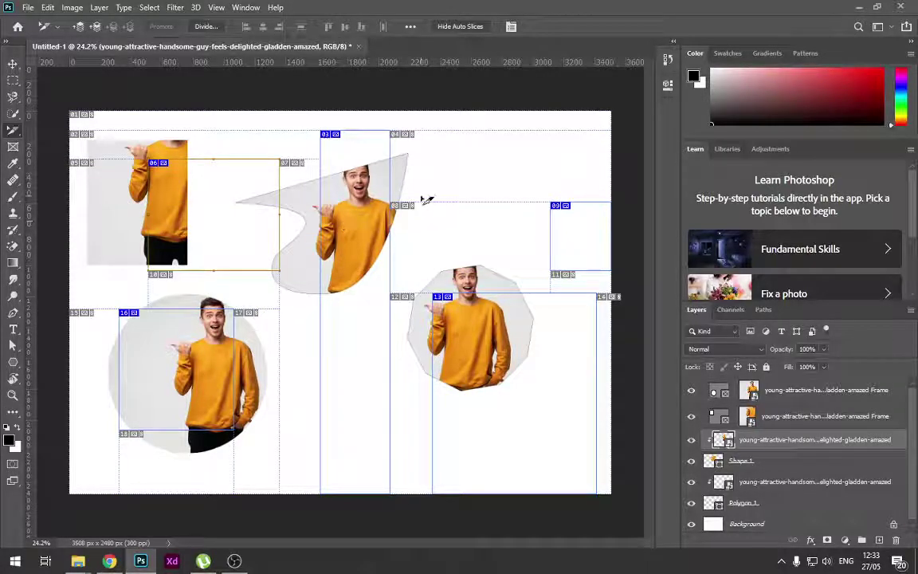
{"action": "left_click", "coordinate": [432, 206]}
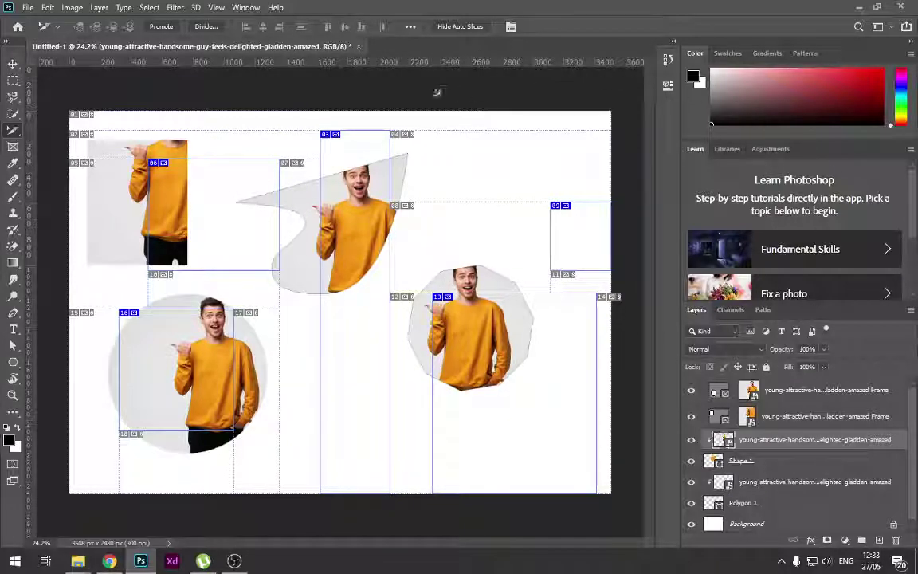
{"action": "key", "text": "alt+Tab"}
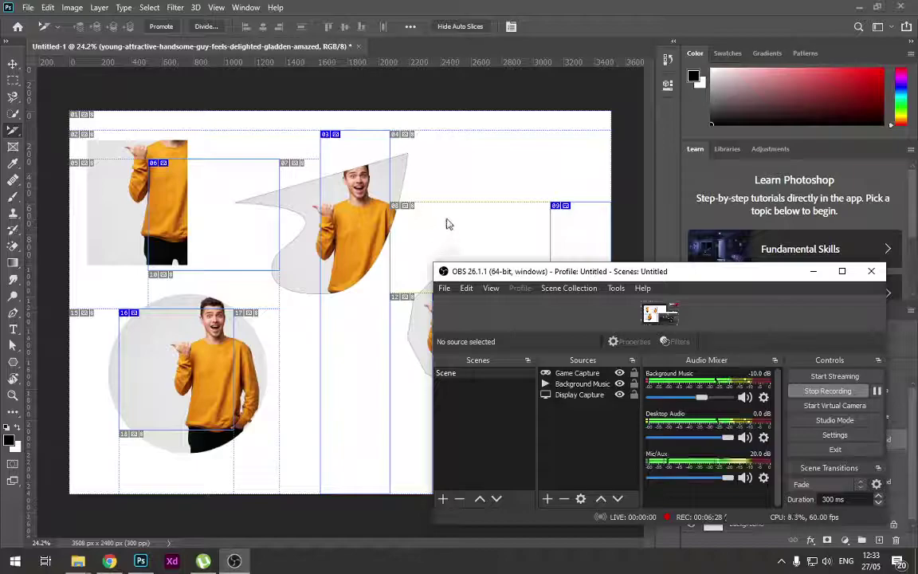
{"action": "key", "text": "alt+Tab"}
{"action": "left_click", "coordinate": [16, 147]}
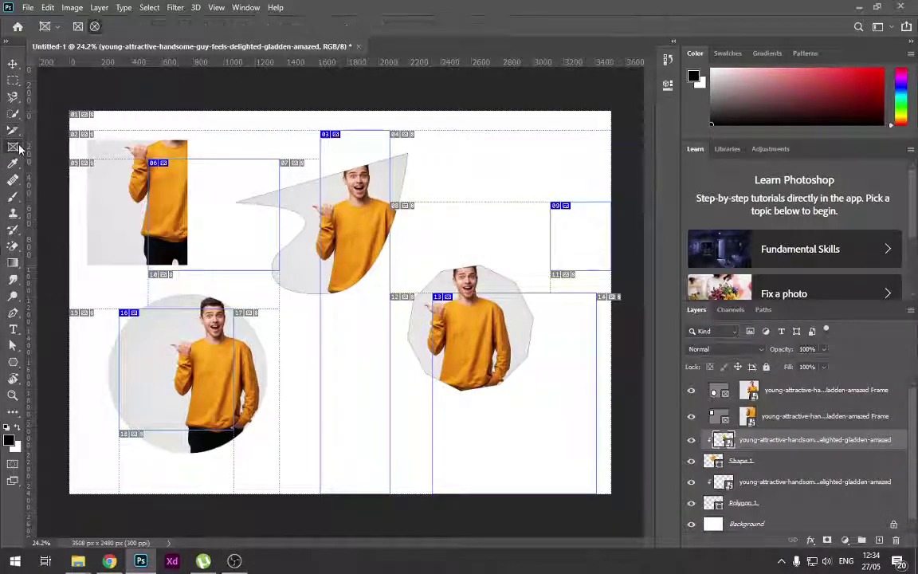
{"action": "left_click", "coordinate": [13, 132]}
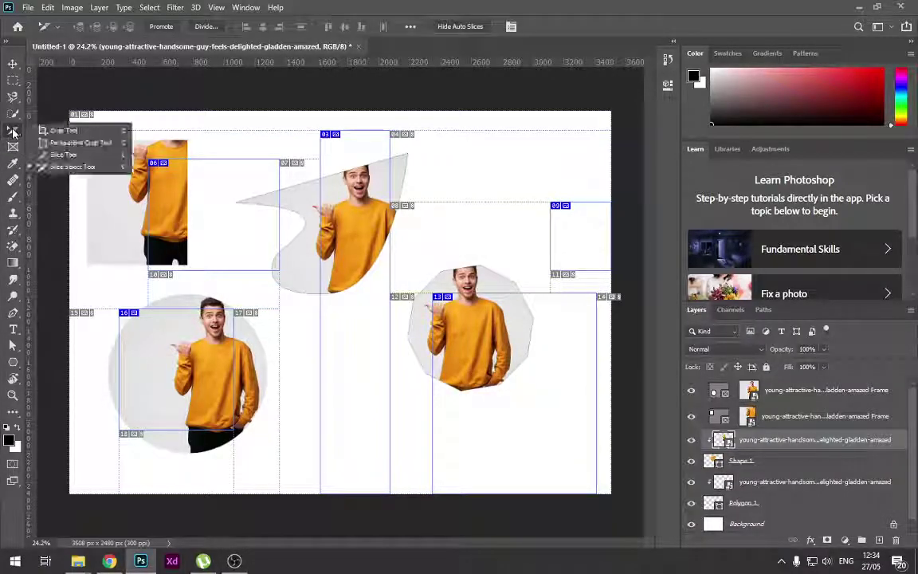
Activate the Move tool and examine the canvas at several zoom levels, ending on the circular photo.
{"action": "key", "text": "v"}
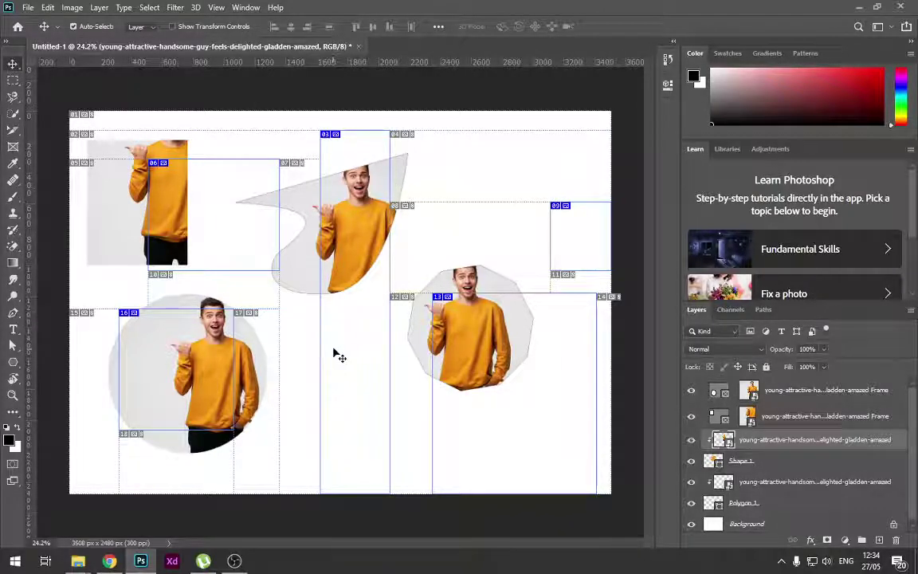
{"action": "scroll", "coordinate": [333, 356], "scroll_direction": "up", "scroll_amount": 5}
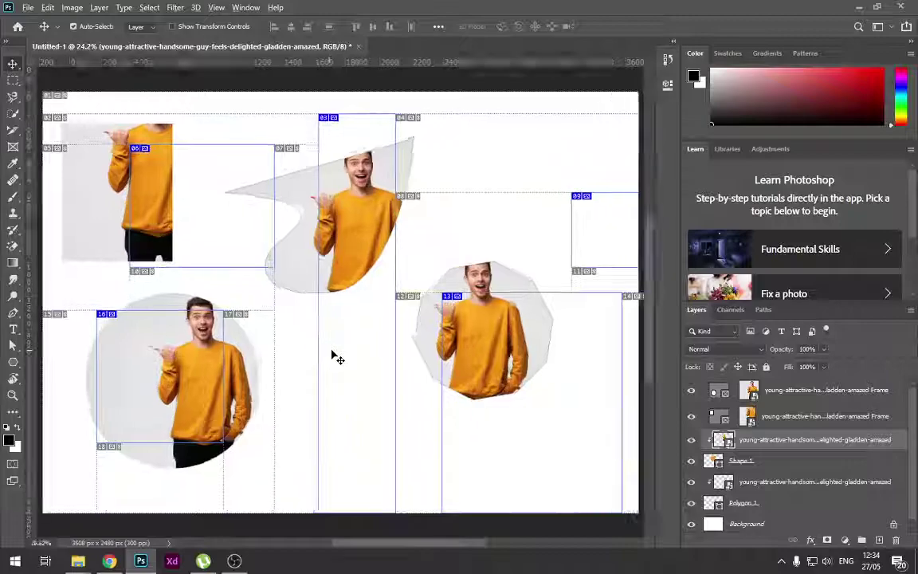
{"action": "scroll", "coordinate": [332, 357], "scroll_direction": "down", "scroll_amount": 5}
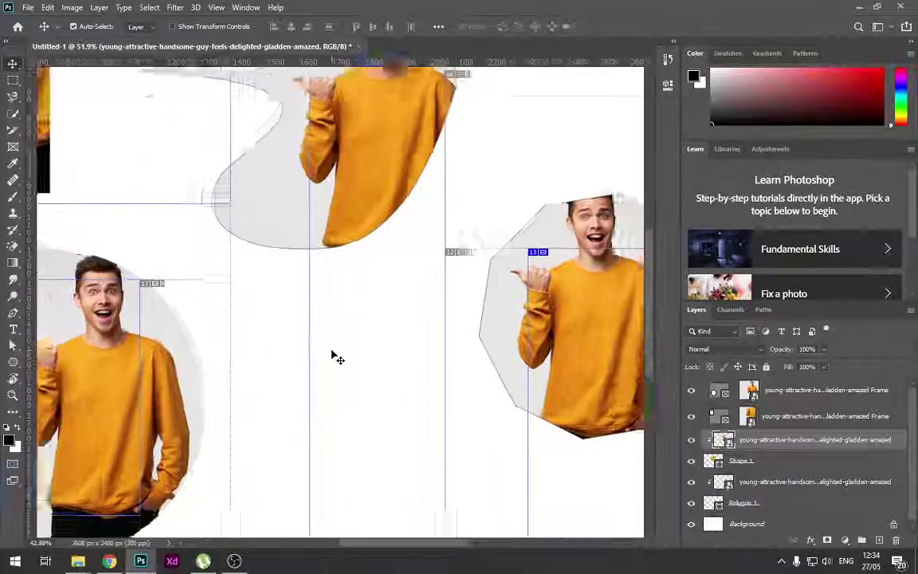
{"action": "scroll", "coordinate": [332, 356], "scroll_direction": "up", "scroll_amount": 2}
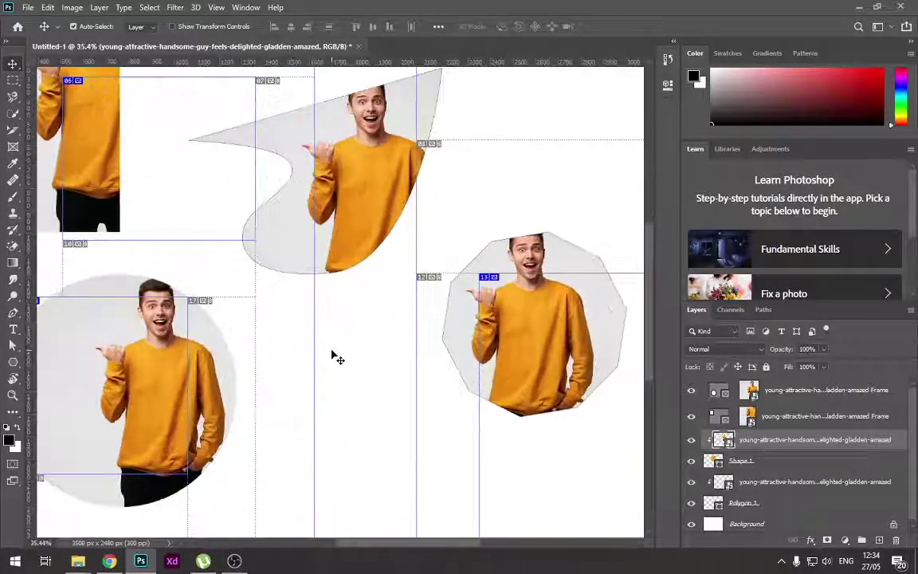
{"action": "scroll", "coordinate": [332, 357], "scroll_direction": "down", "scroll_amount": 3}
{"action": "scroll", "coordinate": [332, 357], "scroll_direction": "up", "scroll_amount": 1}
{"action": "scroll", "coordinate": [332, 356], "scroll_direction": "down", "scroll_amount": 1}
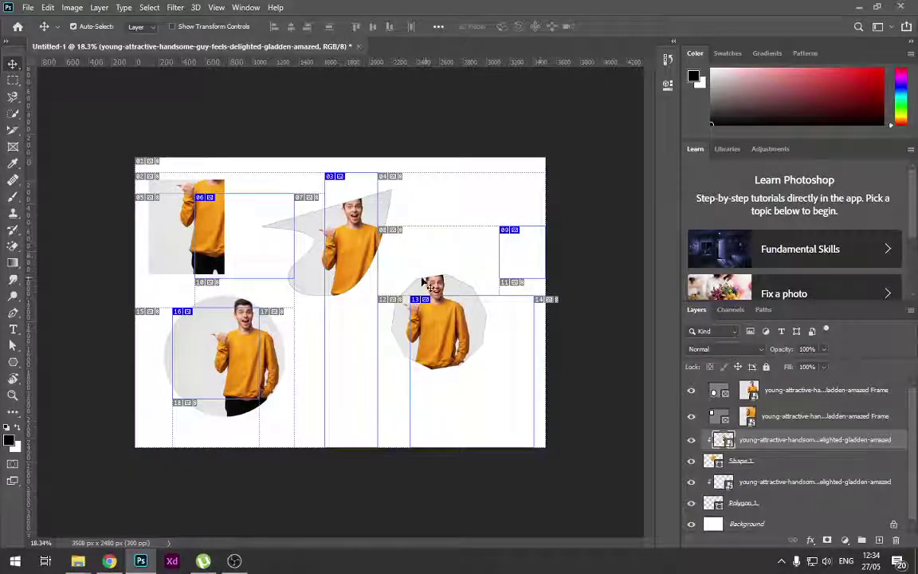
{"action": "scroll", "coordinate": [347, 300], "scroll_direction": "up", "scroll_amount": 3}
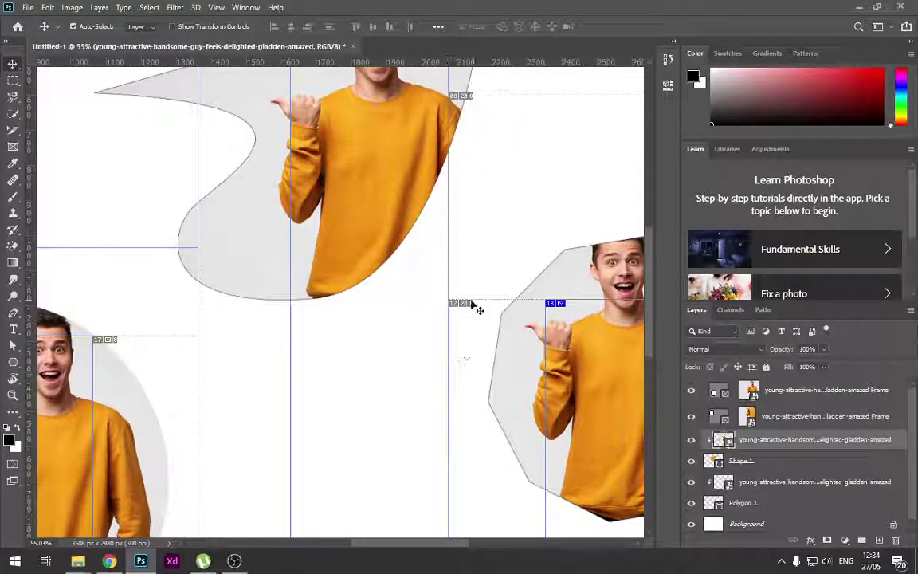
{"action": "left_click_drag", "start_coordinate": [435, 303], "coordinate": [313, 258]}
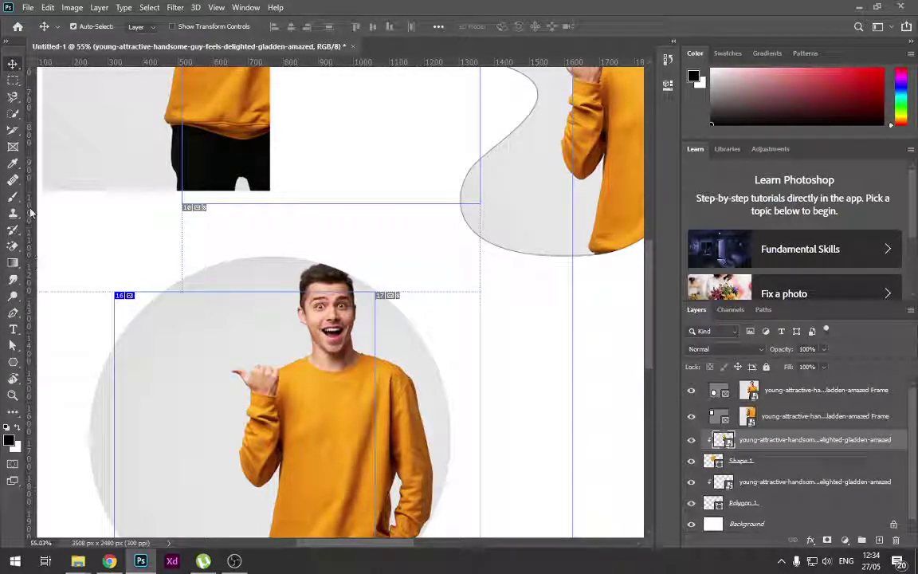
Pan the canvas with the Hand tool and bring the whole pen-drawn shape into view.
{"action": "key", "text": "h"}
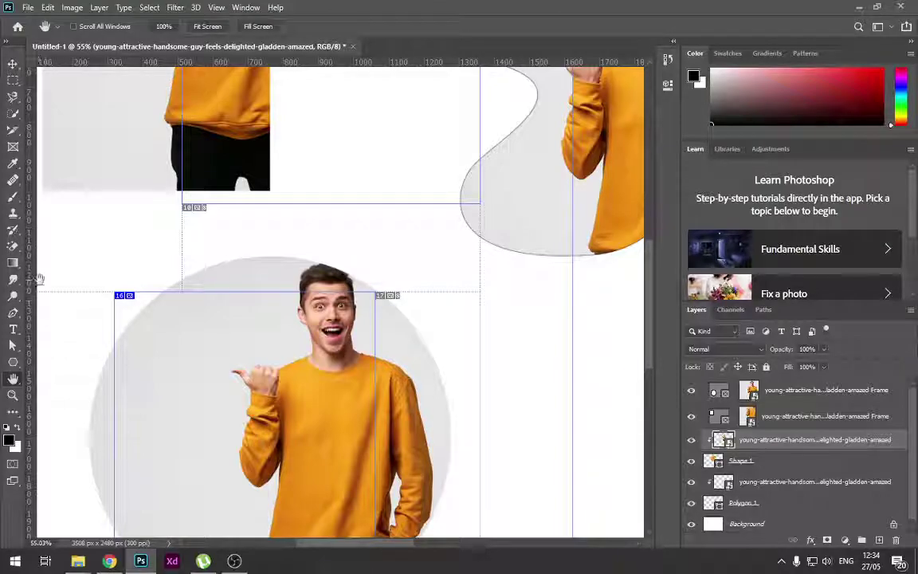
{"action": "right_click", "coordinate": [24, 381]}
{"action": "left_click", "coordinate": [50, 379]}
{"action": "left_click_drag", "start_coordinate": [343, 278], "coordinate": [265, 270]}
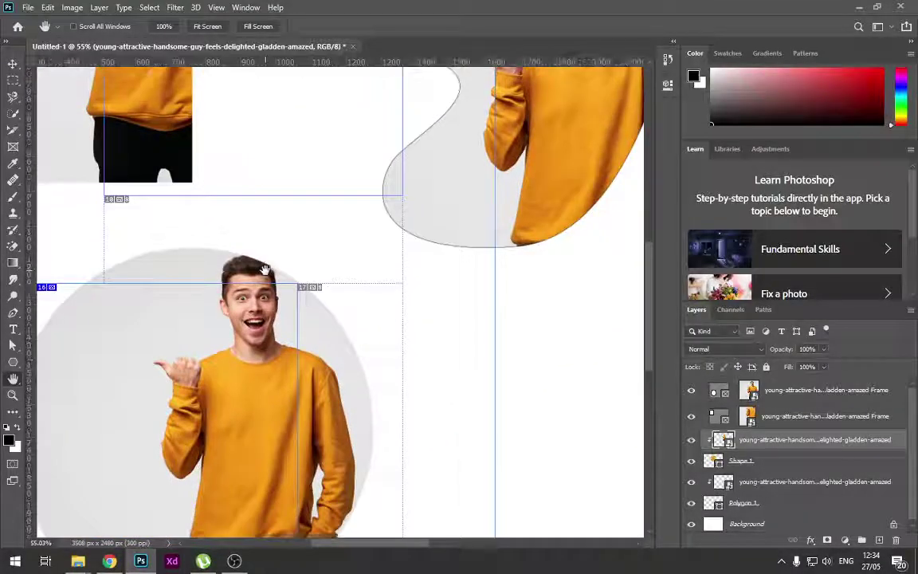
{"action": "key", "text": "v"}
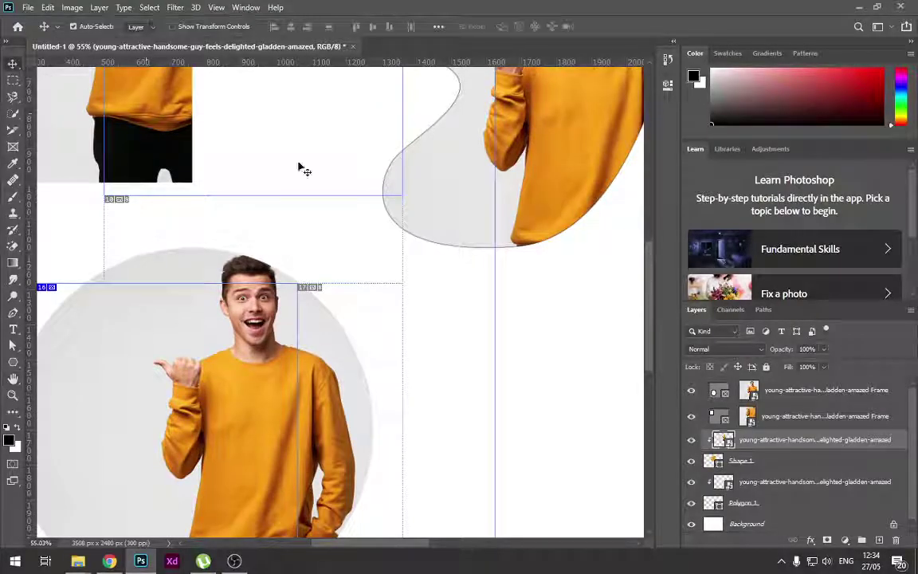
{"action": "left_click_drag", "start_coordinate": [361, 212], "coordinate": [326, 393]}
{"action": "left_click_drag", "start_coordinate": [538, 233], "coordinate": [378, 280]}
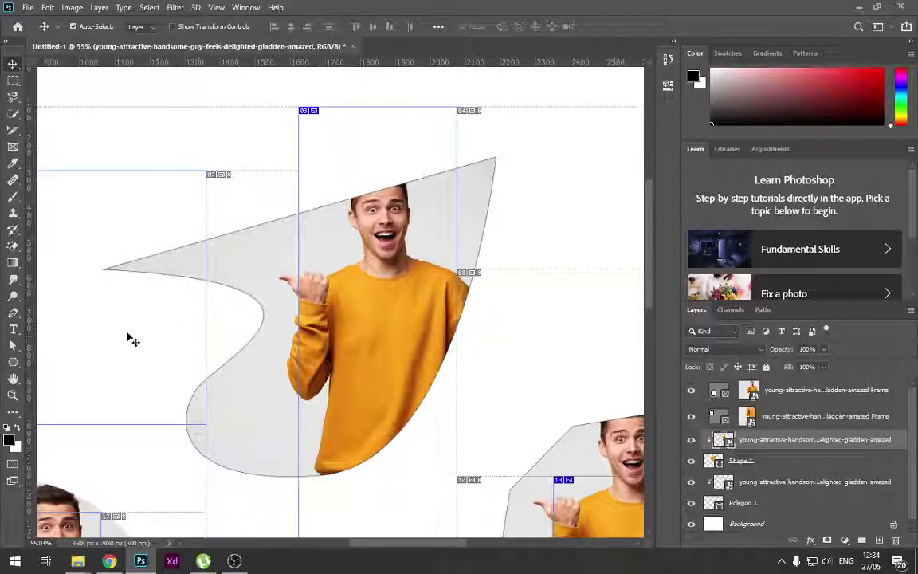
Rotate the canvas view counter-clockwise with the Rotate View tool, first to -9° and further to -16°.
{"action": "scroll", "coordinate": [271, 251], "scroll_direction": "down", "scroll_amount": 2}
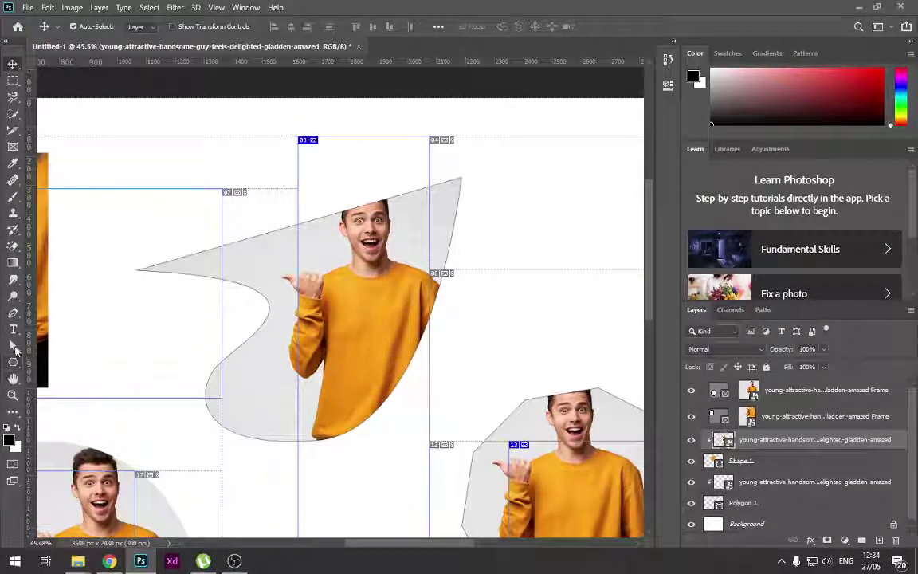
{"action": "key", "text": "h"}
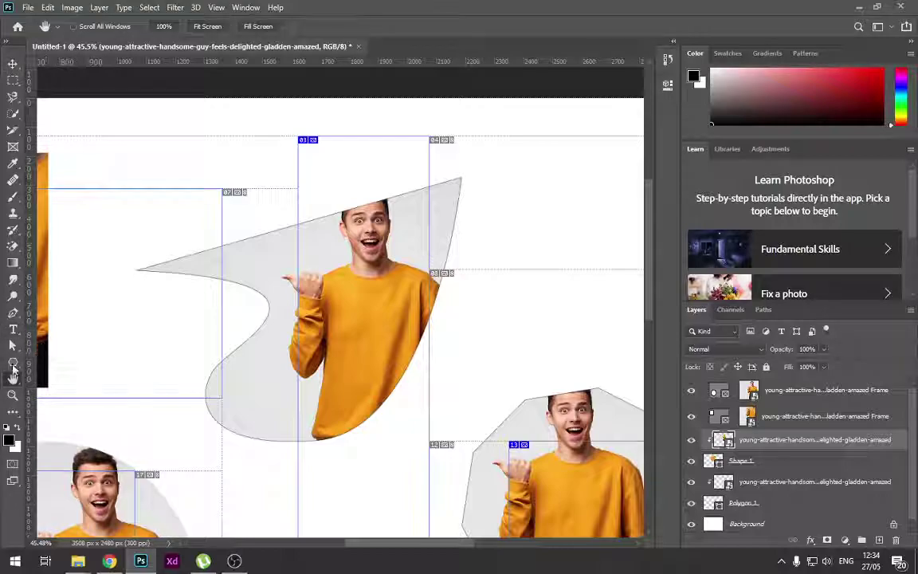
{"action": "left_click", "coordinate": [16, 377]}
{"action": "left_click", "coordinate": [79, 391]}
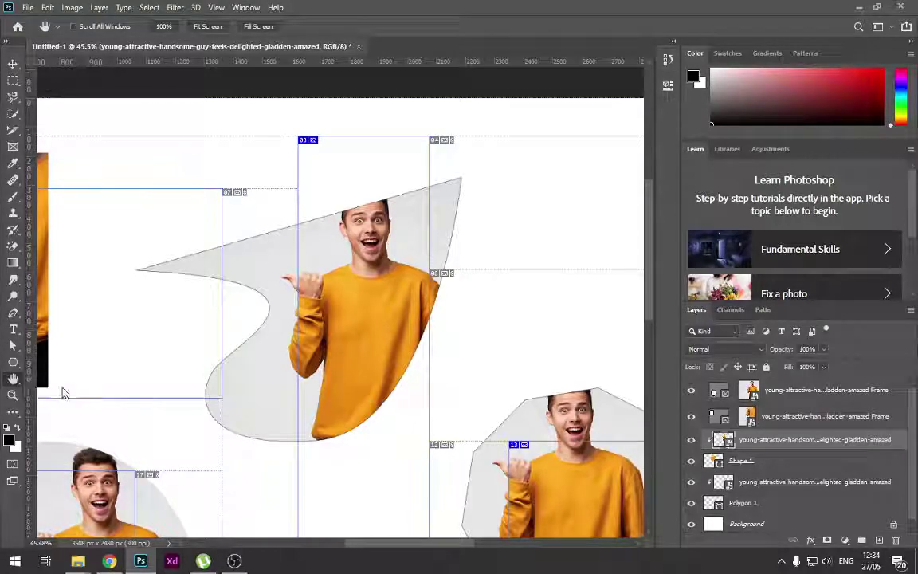
{"action": "left_click_drag", "start_coordinate": [338, 212], "coordinate": [325, 230]}
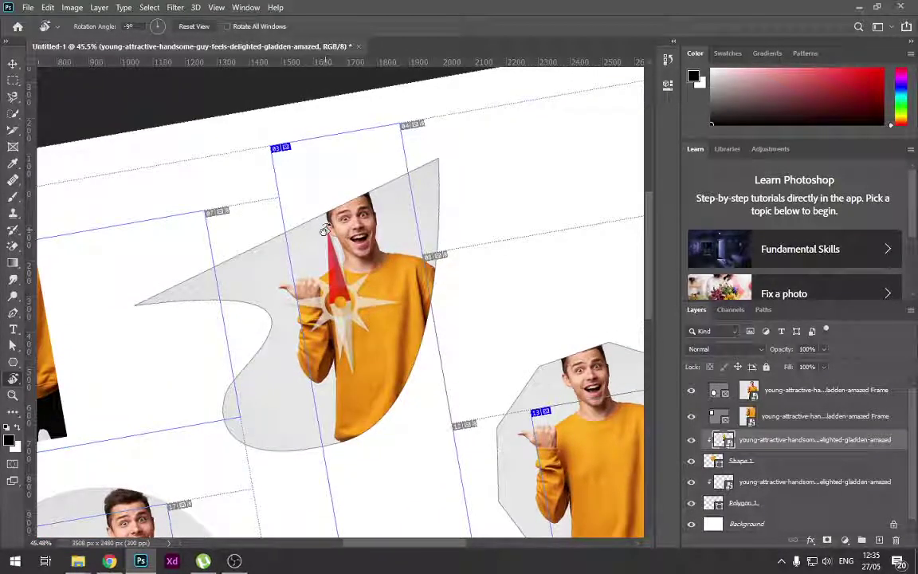
{"action": "left_click_drag", "start_coordinate": [324, 230], "coordinate": [317, 223]}
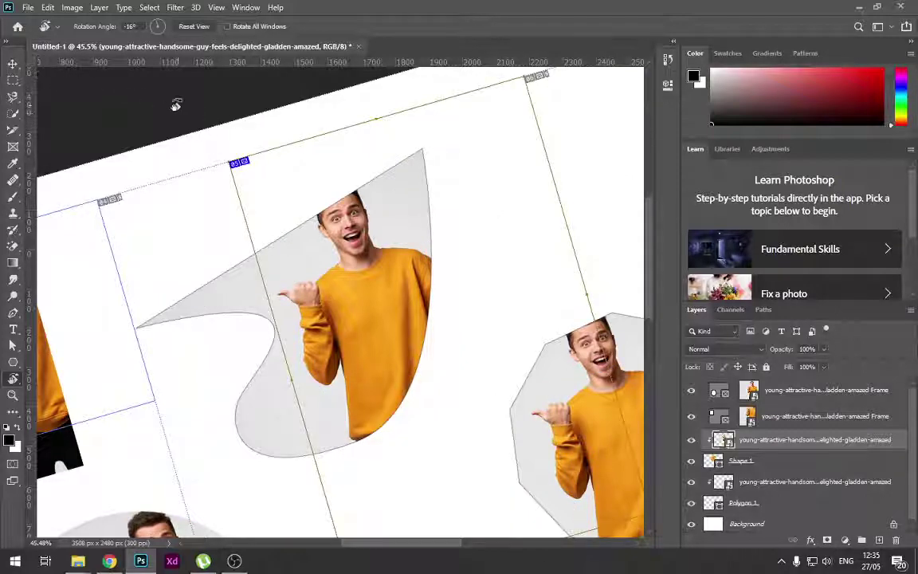
Set the view's rotation angle to 0°, try another rotation and reset it, and fit the whole canvas on screen.
{"action": "left_click", "coordinate": [111, 20]}
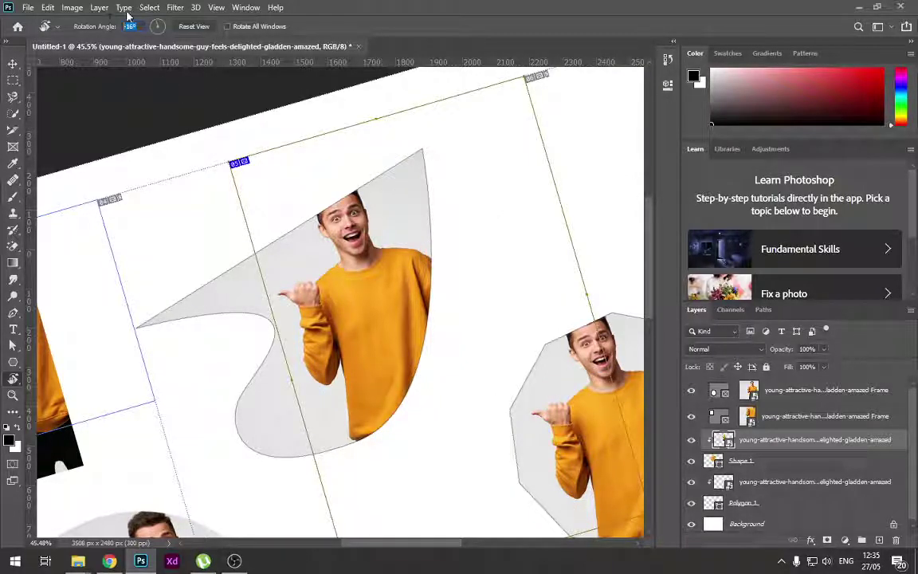
{"action": "type", "text": "0"}
{"action": "key", "text": "Return"}
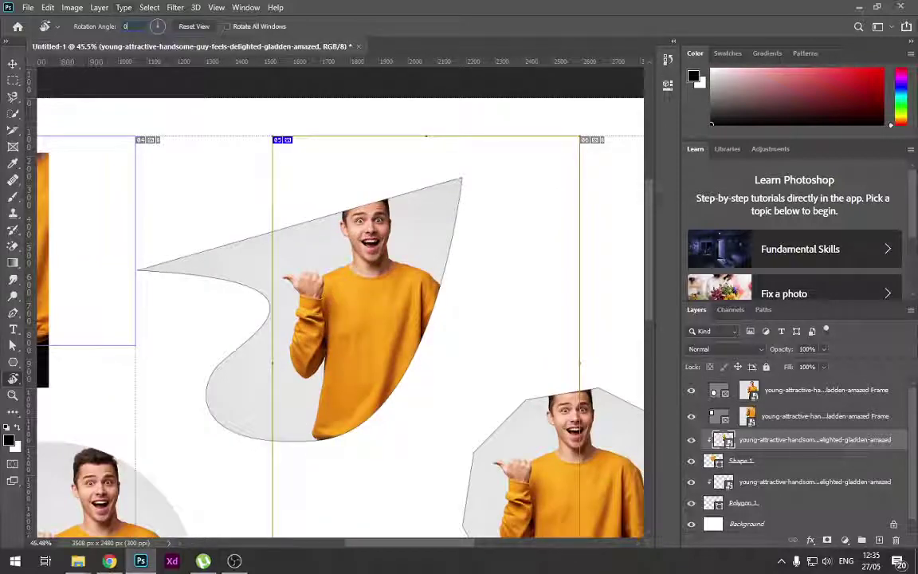
{"action": "left_click_drag", "start_coordinate": [241, 131], "coordinate": [365, 106]}
{"action": "left_click", "coordinate": [191, 26]}
{"action": "key", "text": "ctrl+0"}
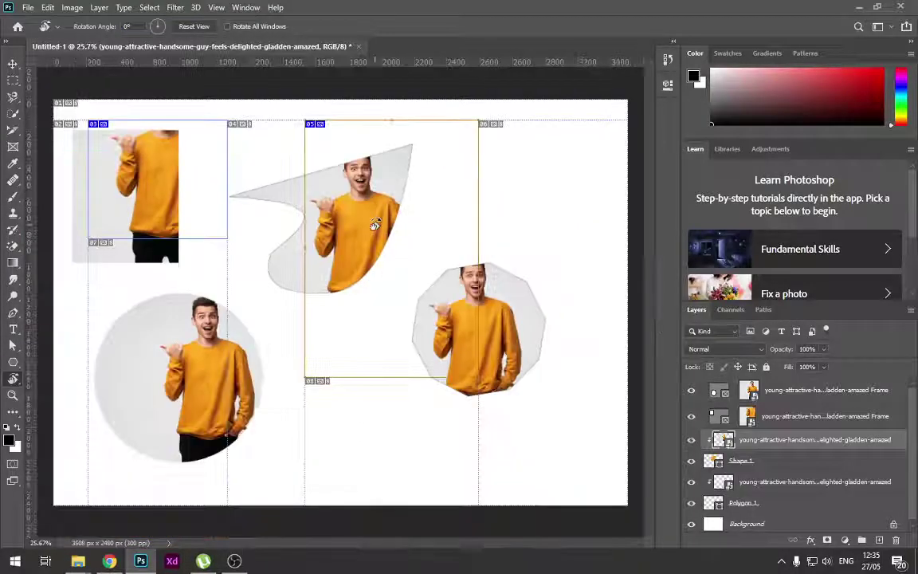
Activate the Move tool and switch to OBS.
{"action": "left_click", "coordinate": [17, 66]}
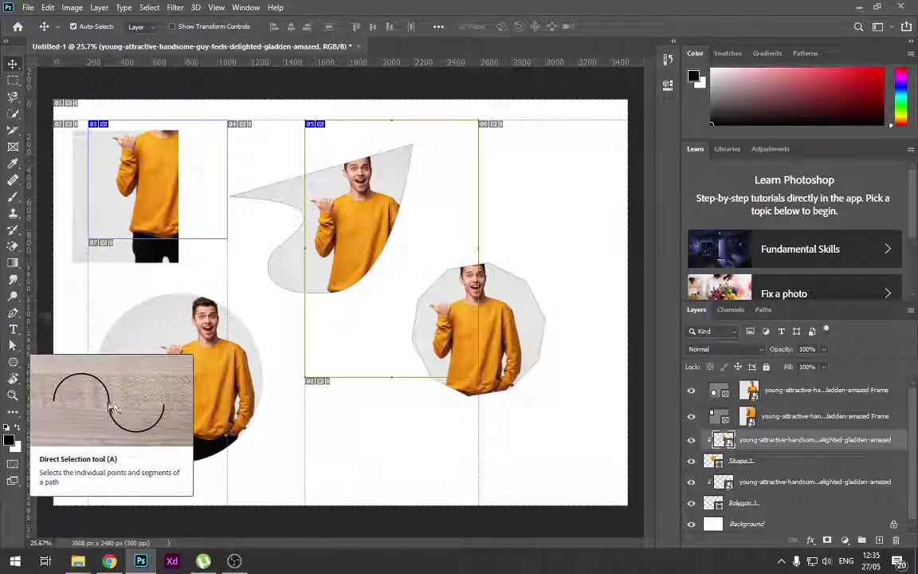
{"action": "left_click", "coordinate": [235, 561]}
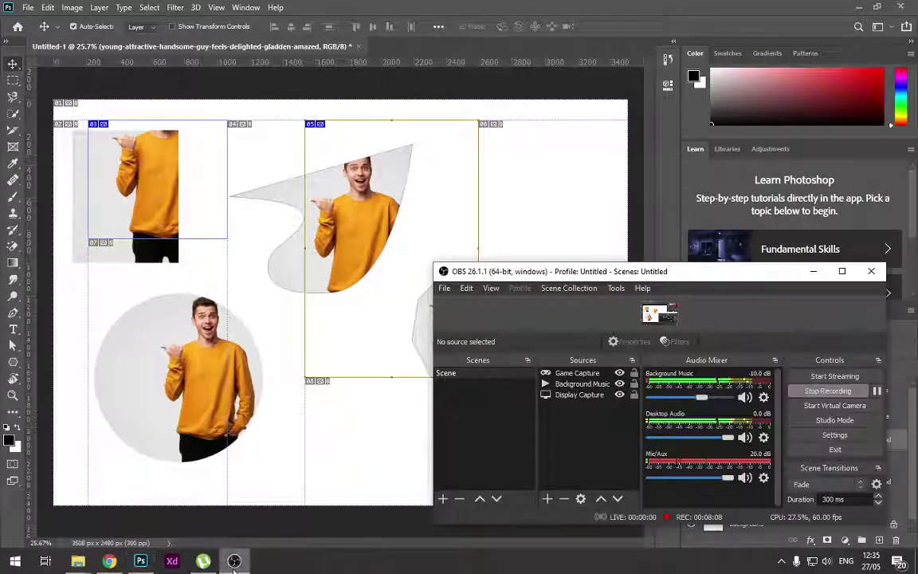